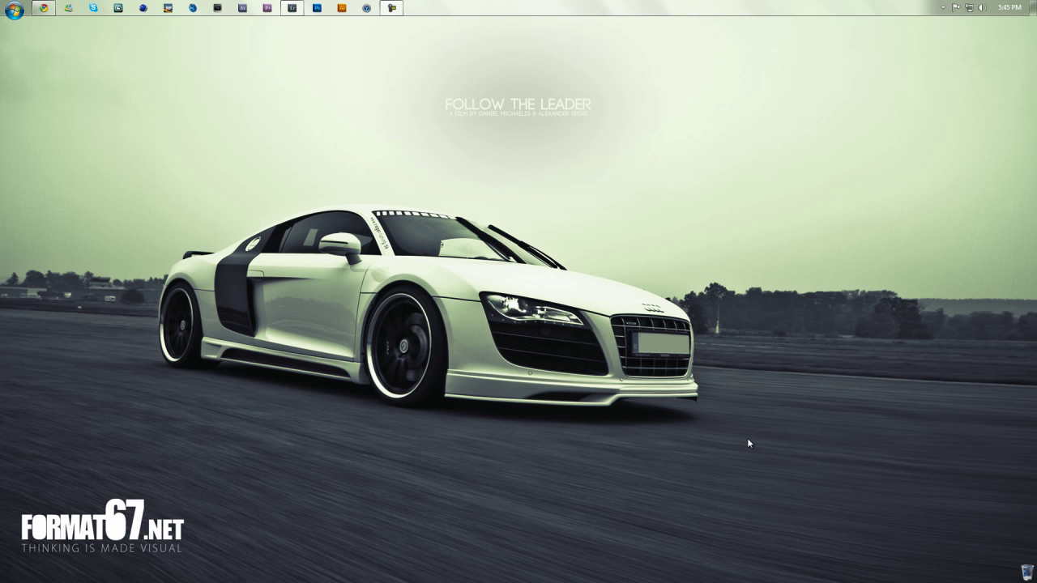
# - Bring up Adobe's Lightroom 3 product page in Google Chrome
pyautogui.click(43, 7)
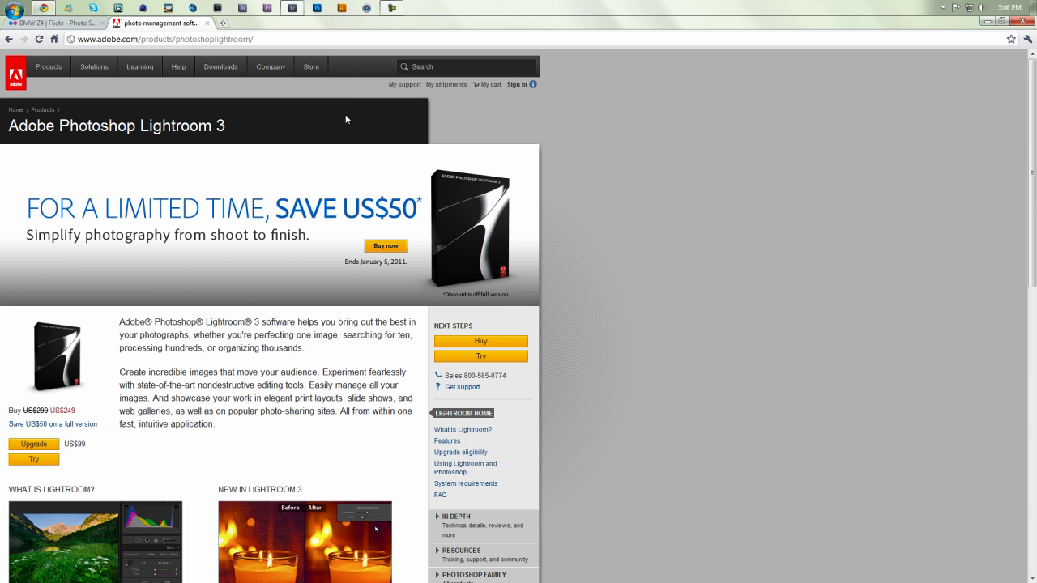
# - Open the headlight photo IMGP0531.DNG in the Develop module with the Basic panel showing
pyautogui.click(292, 8)
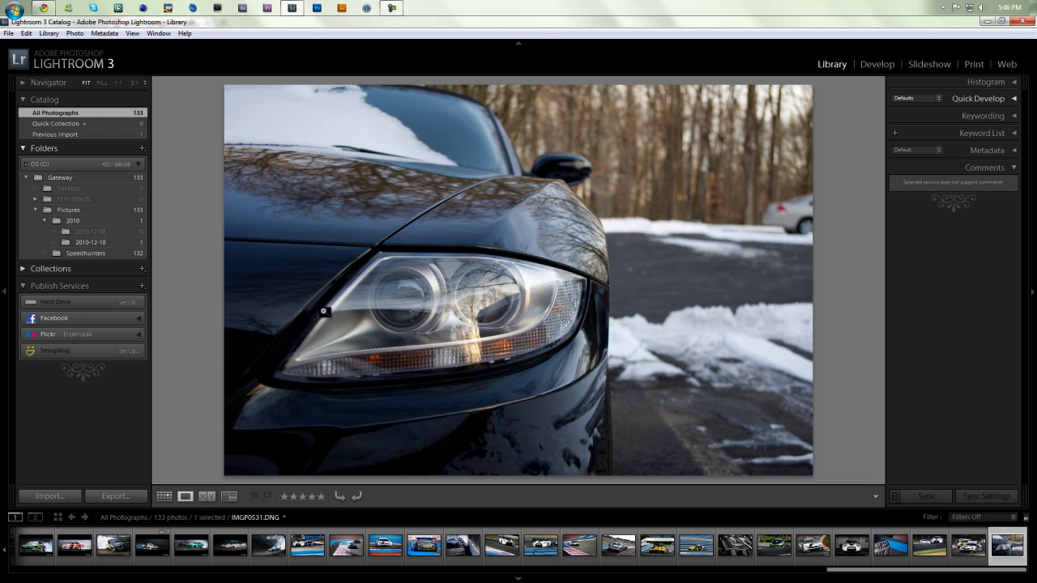
pyautogui.click(878, 64)
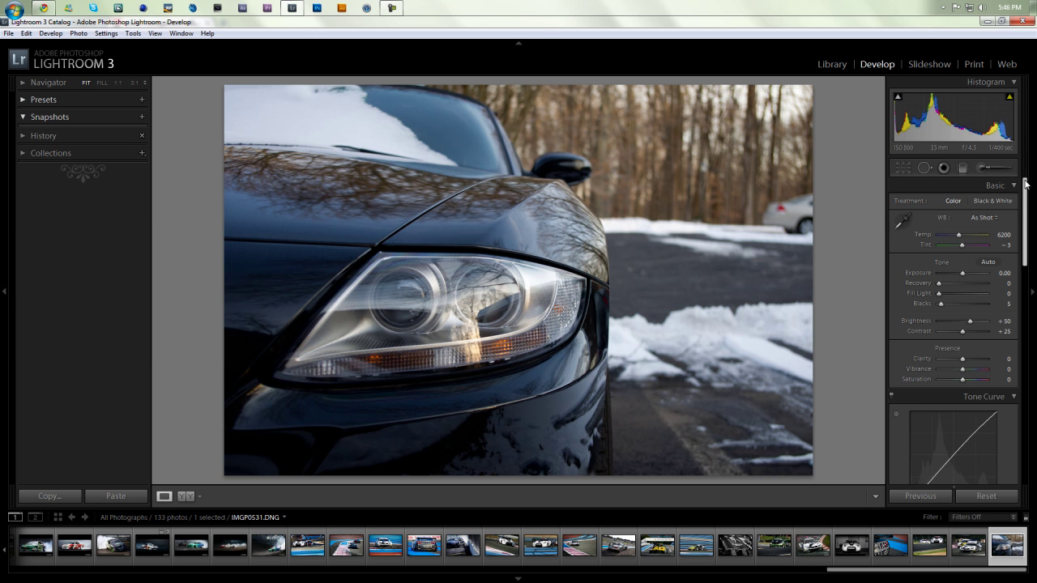
pyautogui.moveTo(1027, 184)
pyautogui.mouseDown()
pyautogui.moveTo(1005, 430)
pyautogui.moveTo(1019, 193)
pyautogui.mouseUp()
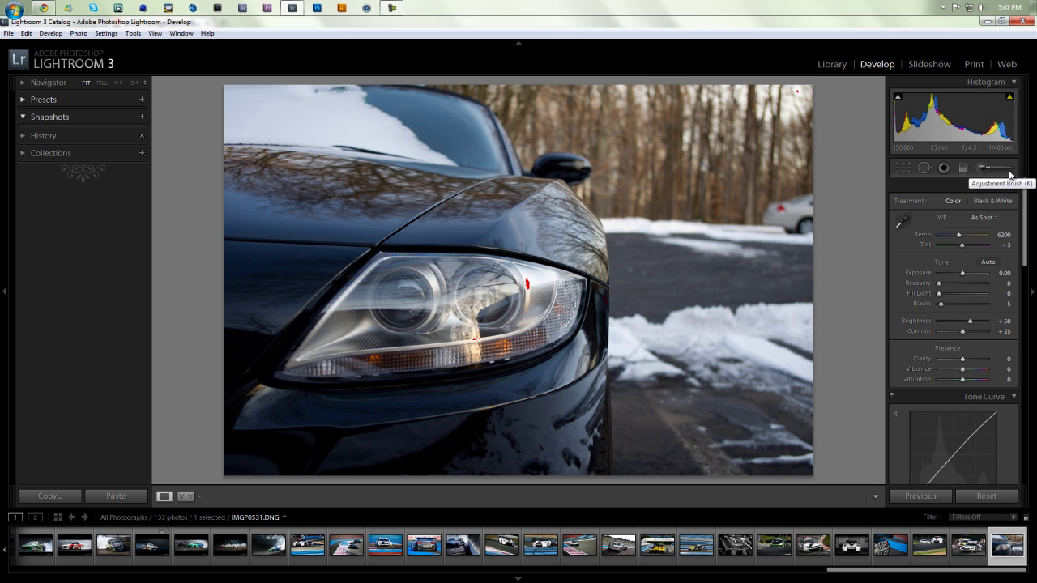
# - Set the white balance Temp to 7172 after trying a strongly blue setting
pyautogui.scroll(-1, 1024, 195)
pyautogui.scroll(1, 1024, 194)
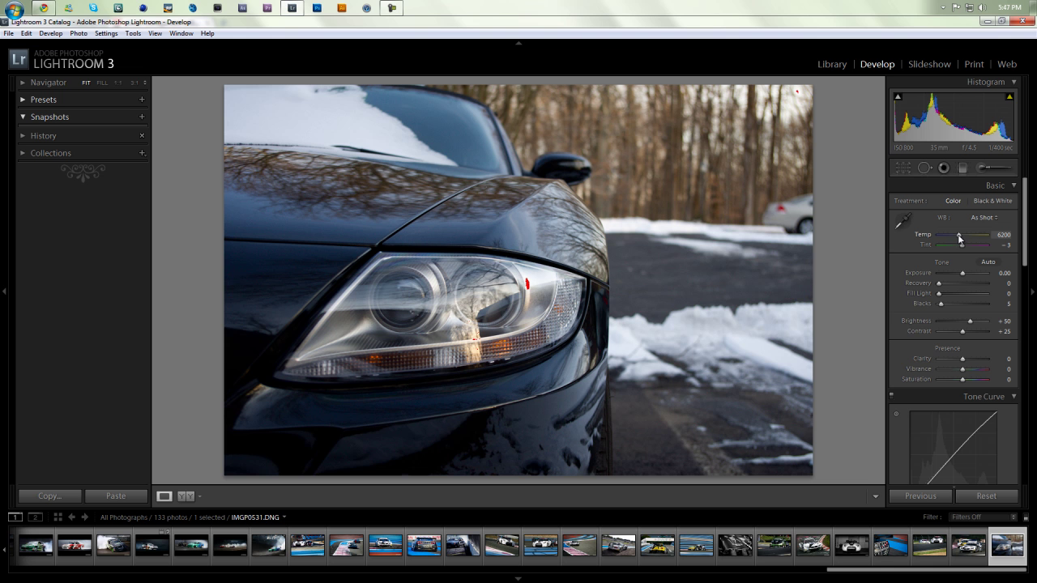
pyautogui.moveTo(960, 238); pyautogui.dragTo(944, 238)
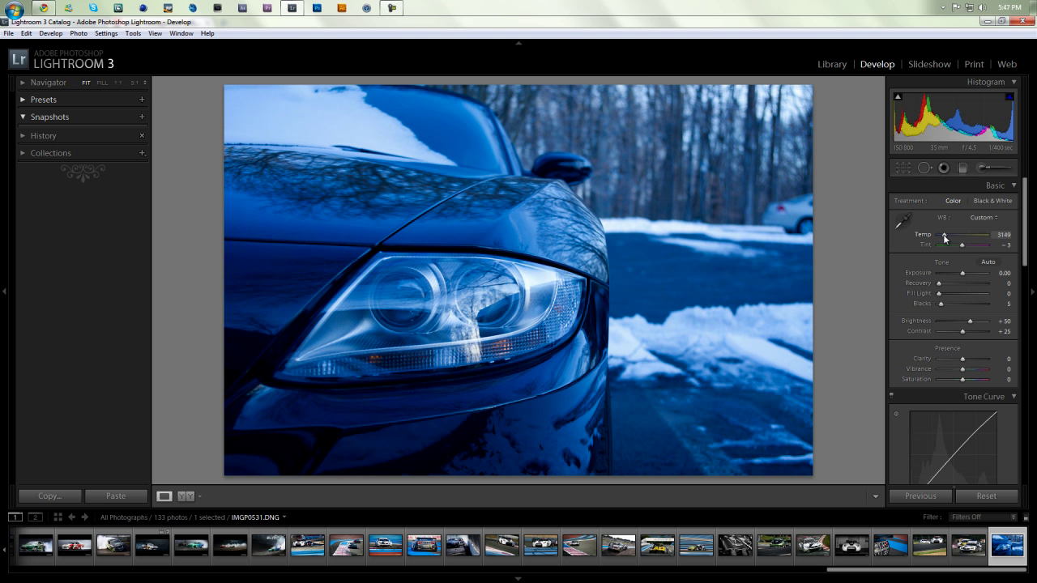
pyautogui.moveTo(944, 238); pyautogui.dragTo(964, 236)
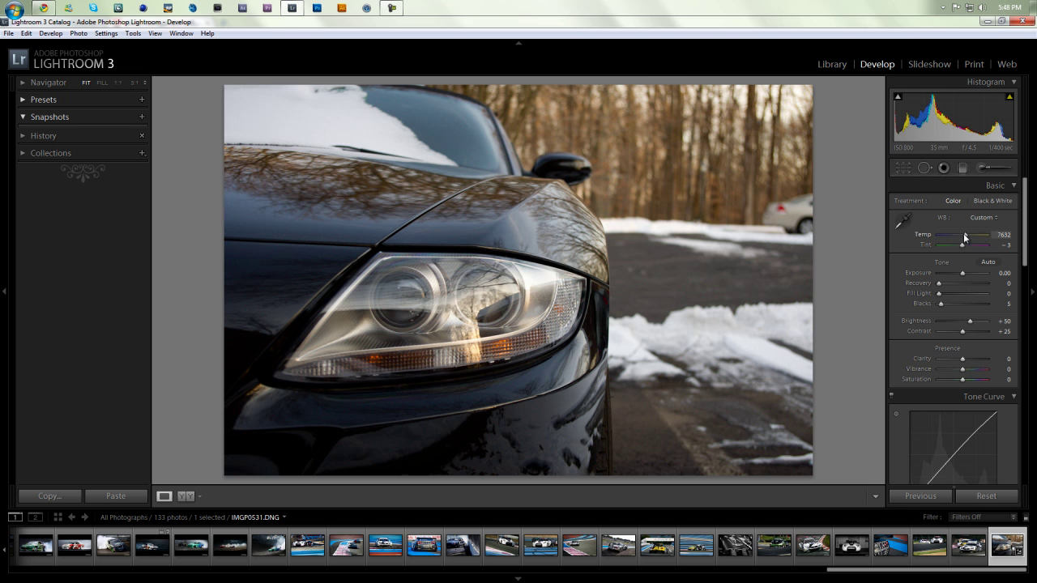
pyautogui.moveTo(963, 233); pyautogui.dragTo(961, 235)
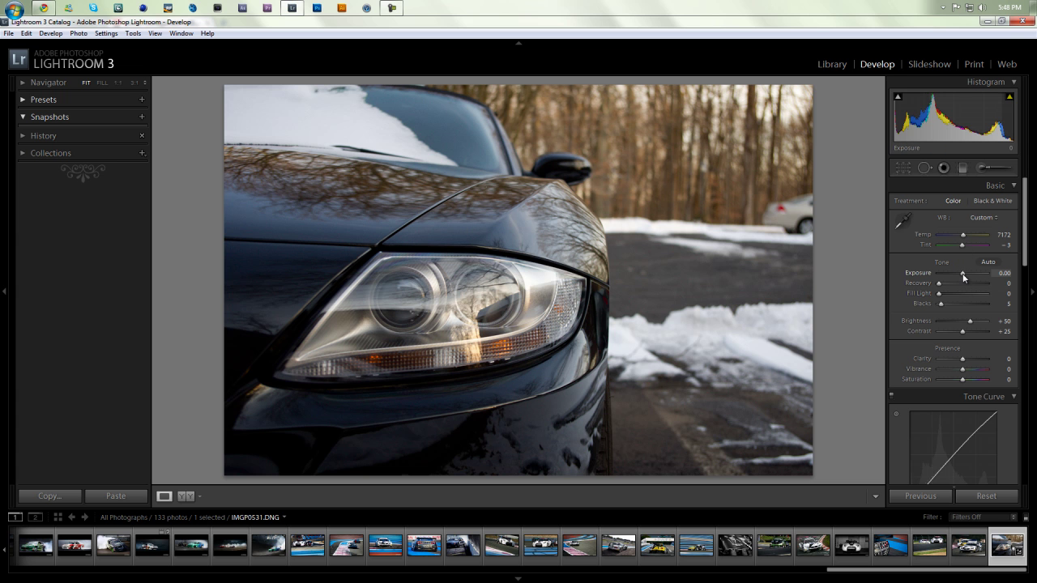
# - Raise Exposure to +0.51 and test the Fill Light slider, keeping Blacks at 7
pyautogui.moveTo(964, 276); pyautogui.dragTo(965, 275)
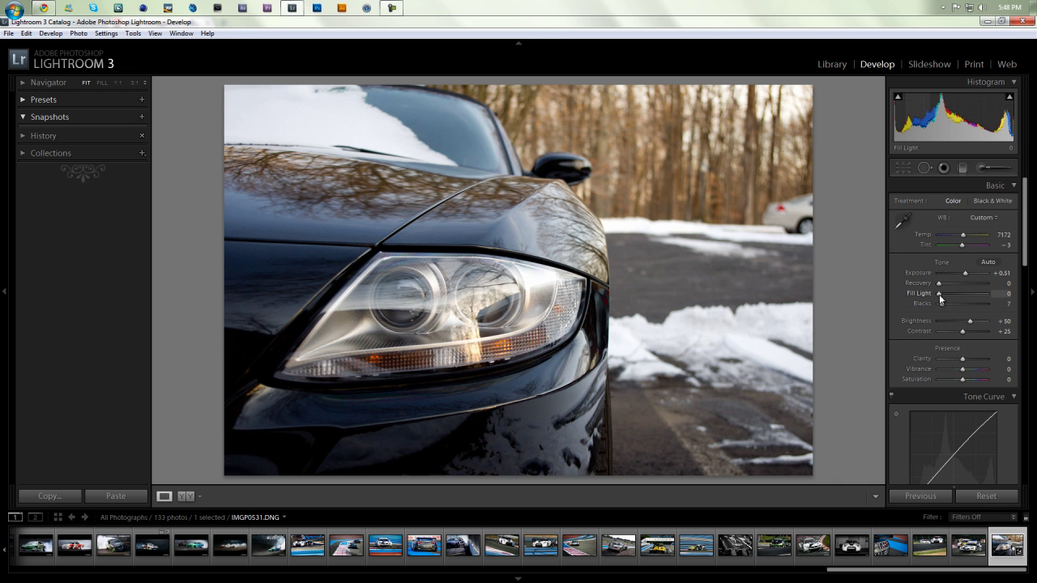
pyautogui.moveTo(940, 294)
pyautogui.mouseDown()
pyautogui.moveTo(963, 298)
pyautogui.moveTo(938, 294)
pyautogui.mouseUp()
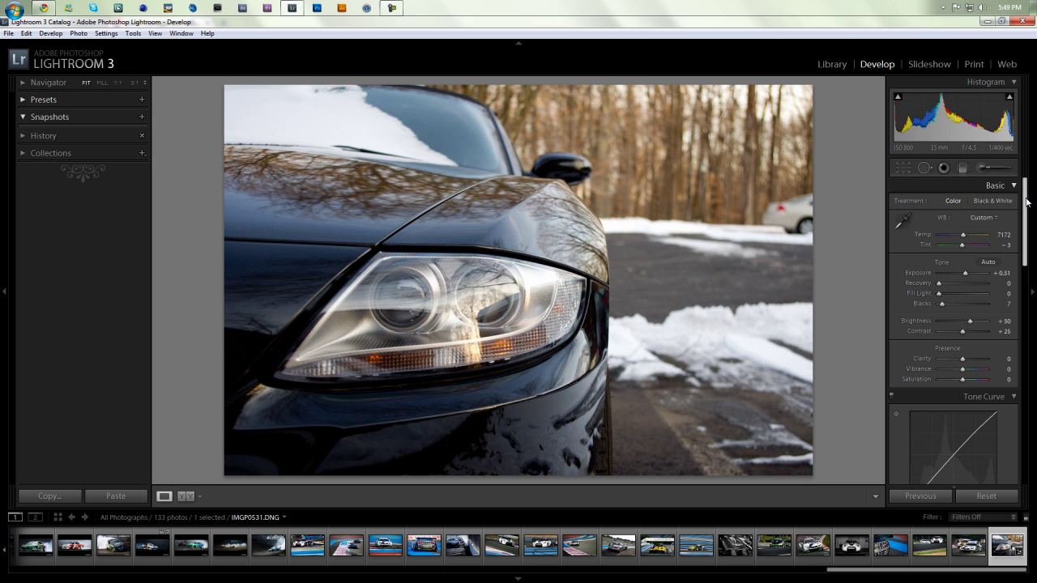
pyautogui.moveTo(1027, 204); pyautogui.dragTo(1027, 224)
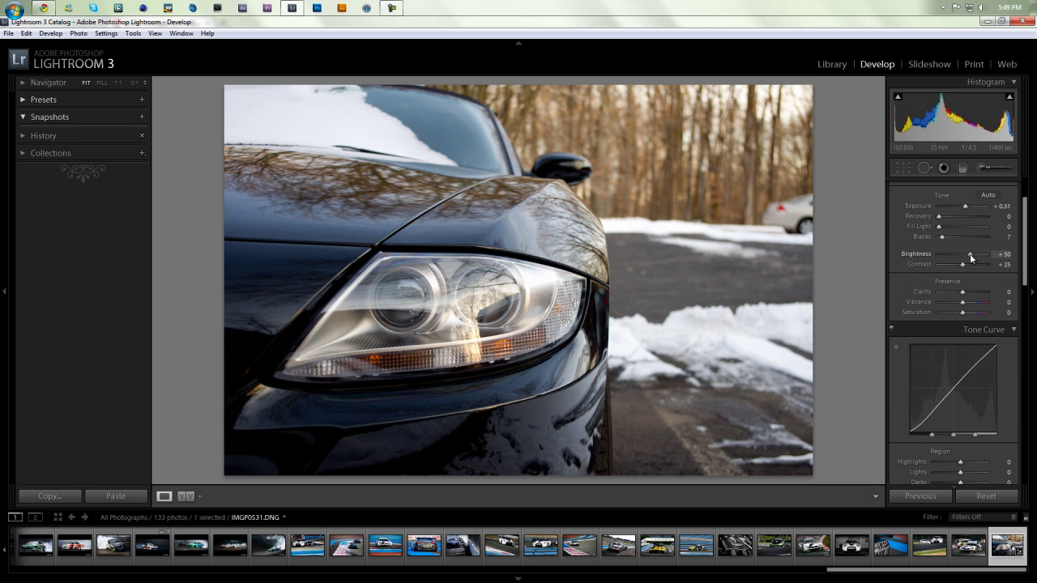
# - Set Brightness +47, Contrast +28, Clarity +24, and lift tone-curve Highlights to +42
pyautogui.moveTo(972, 254); pyautogui.dragTo(969, 254)
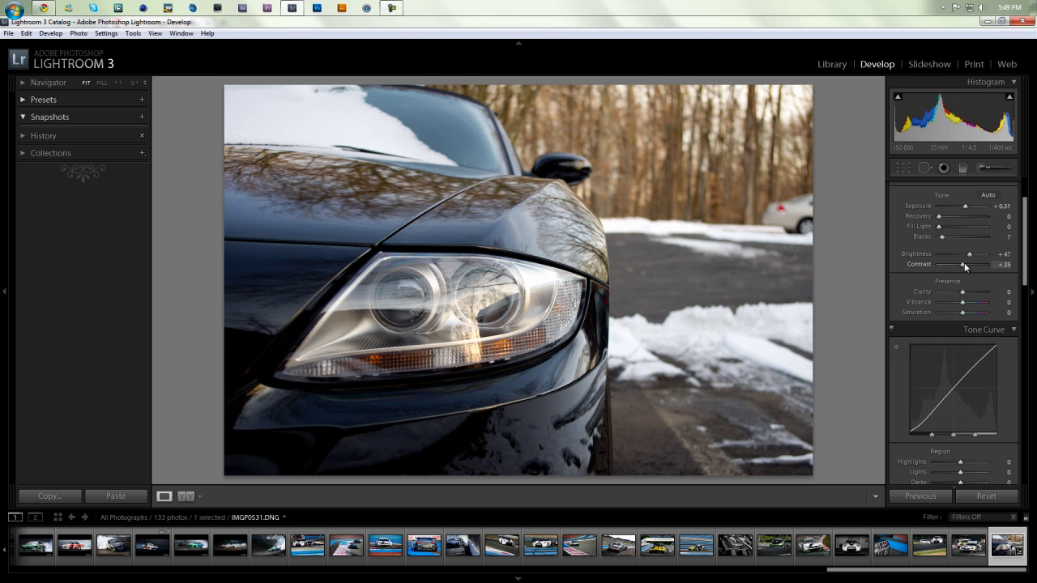
pyautogui.moveTo(964, 265); pyautogui.dragTo(965, 265)
pyautogui.scroll(-3, 1010, 283)
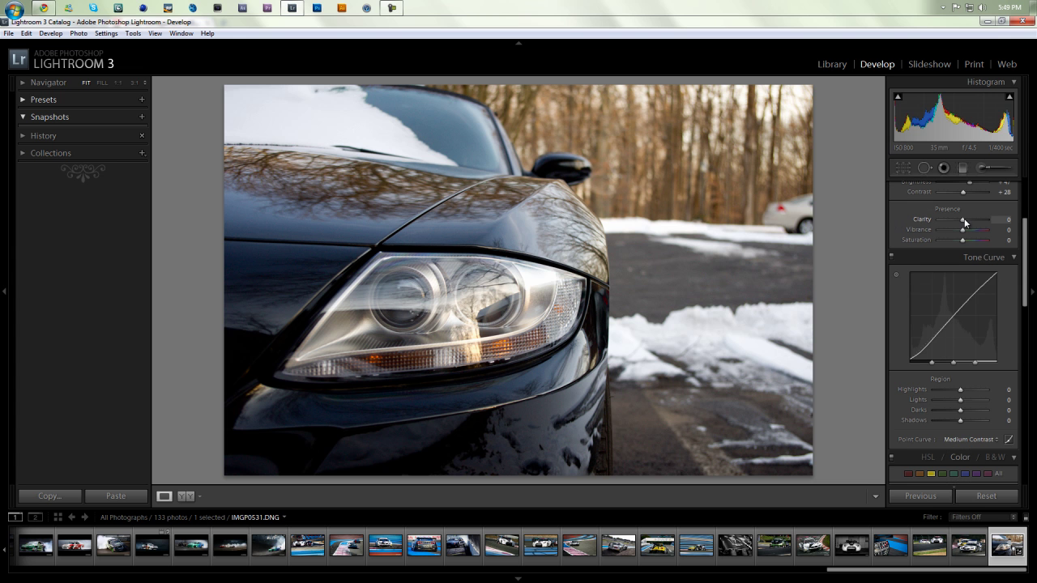
pyautogui.moveTo(964, 219); pyautogui.dragTo(975, 219)
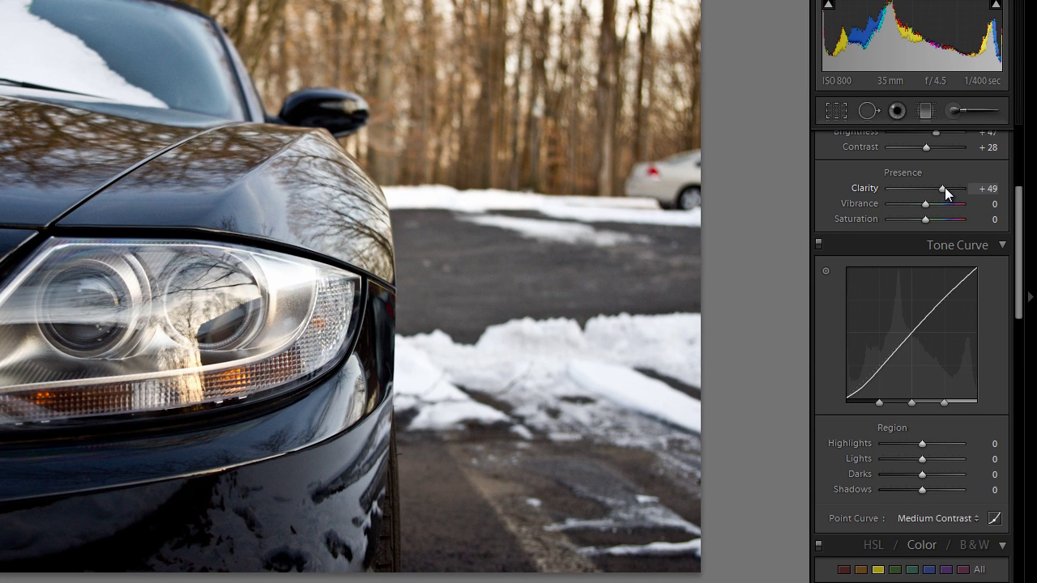
pyautogui.moveTo(945, 187); pyautogui.dragTo(970, 187)
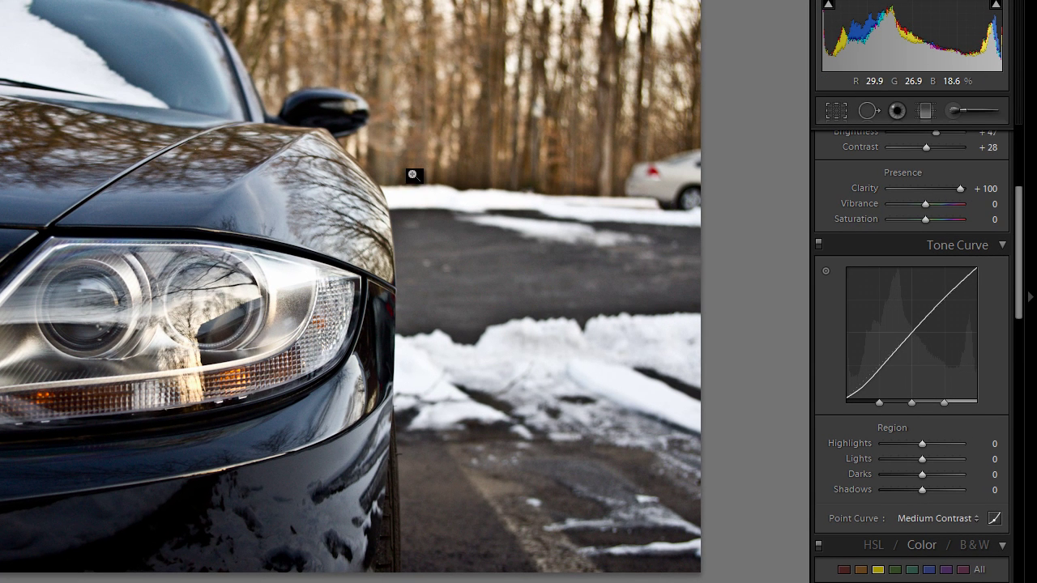
pyautogui.moveTo(960, 186); pyautogui.dragTo(932, 188)
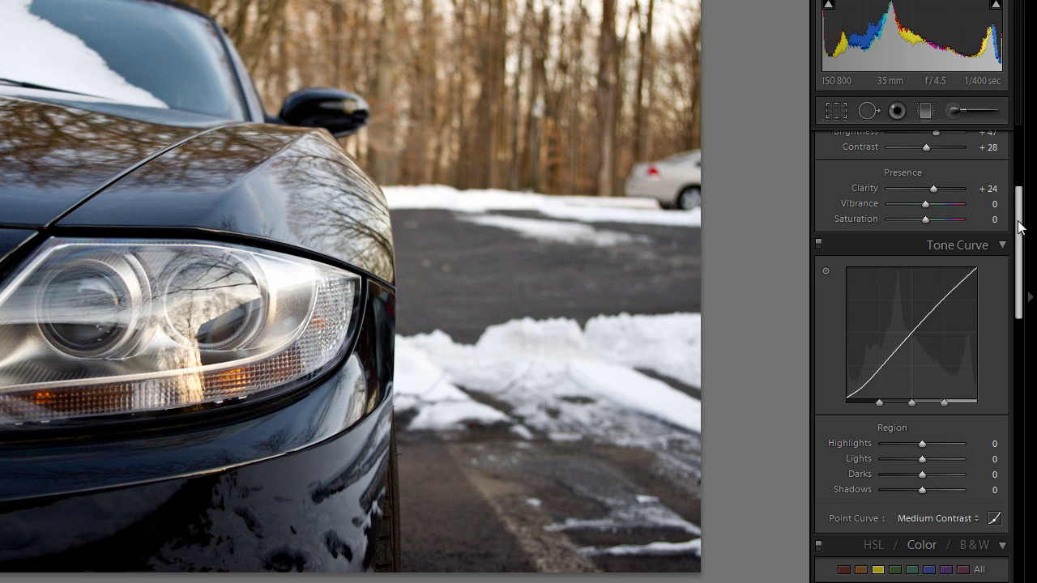
pyautogui.moveTo(1020, 229); pyautogui.dragTo(1021, 245)
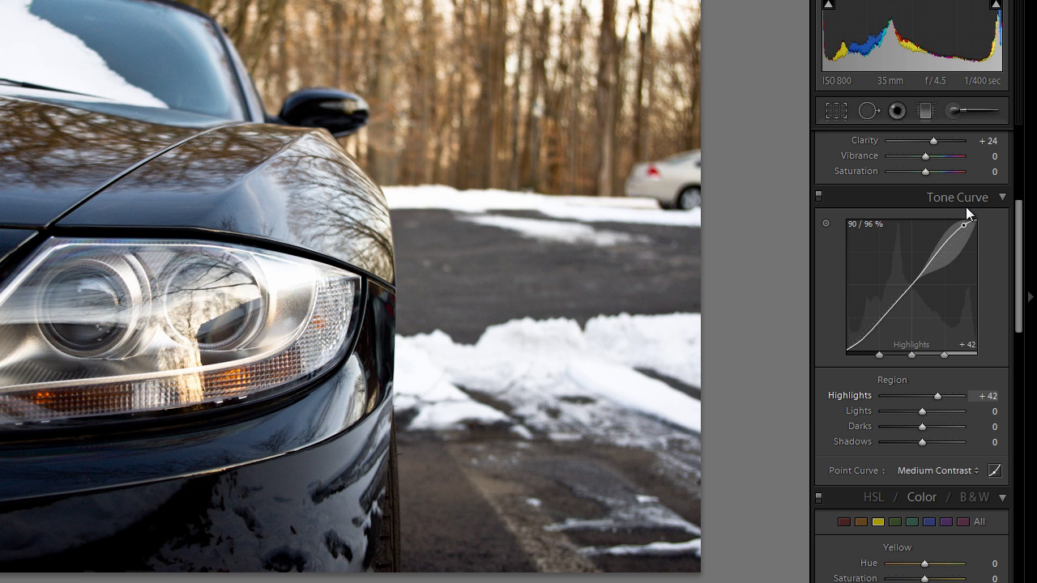
# - Pull tone-curve Darks down to -15 and raise Highlights to +51
pyautogui.moveTo(881, 322); pyautogui.dragTo(883, 333)
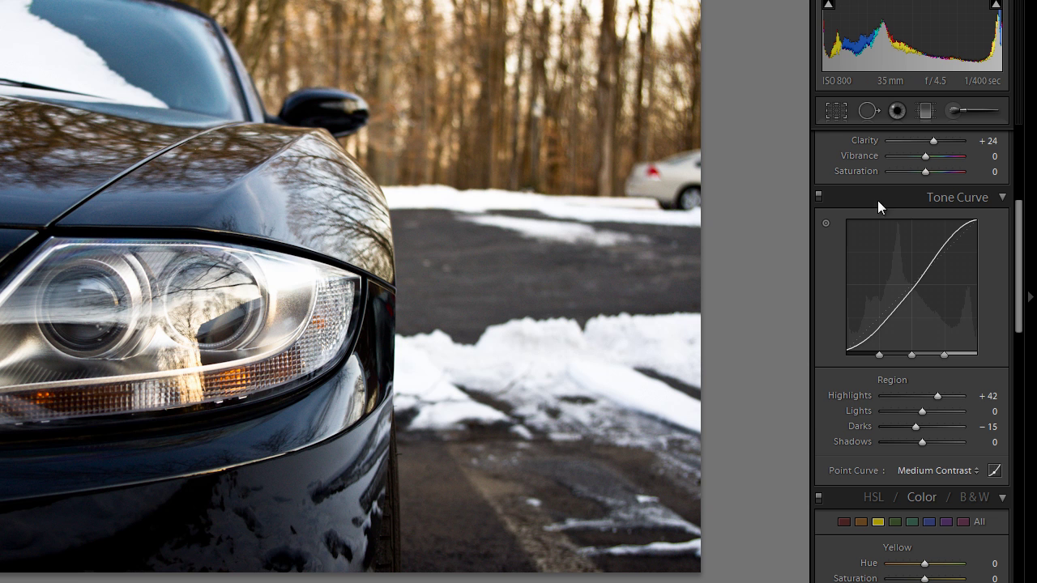
pyautogui.moveTo(969, 265); pyautogui.dragTo(970, 255)
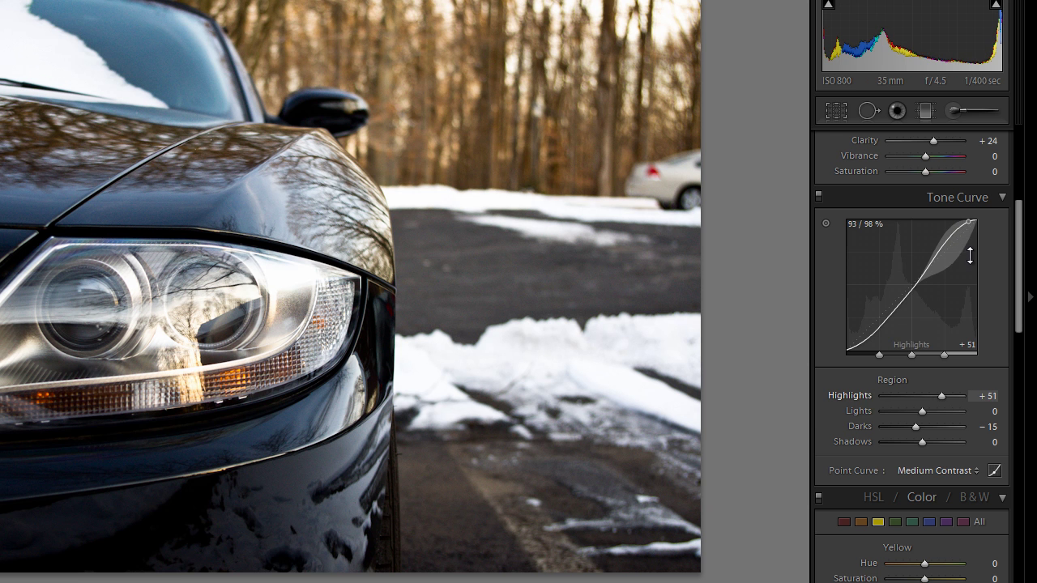
pyautogui.scroll(-5, 1000, 321)
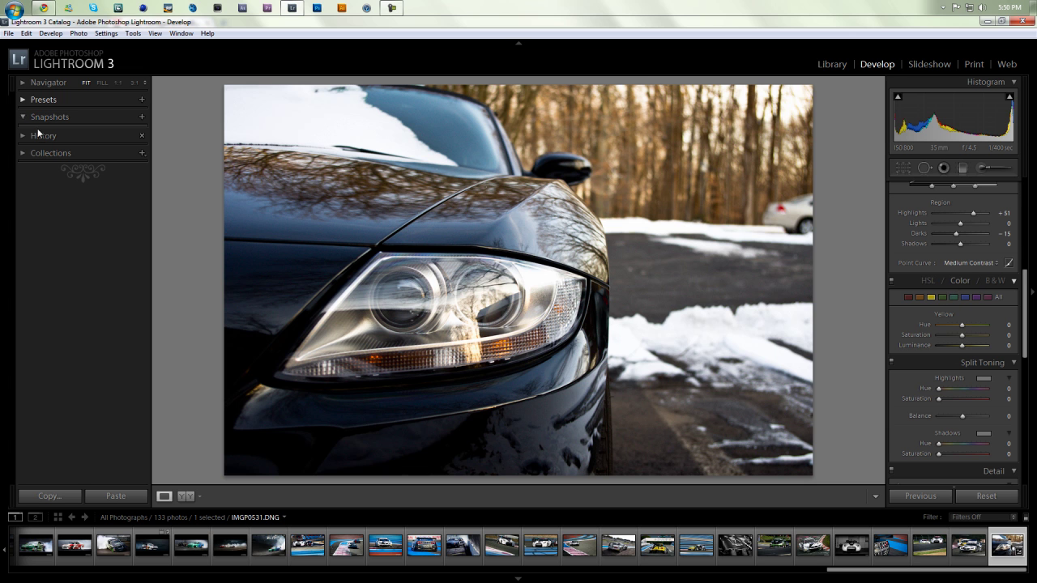
# - Browse the BMW Z4 photo and photostream on Flickr, then return to Lightroom
pyautogui.click(44, 8)
pyautogui.click(55, 23)
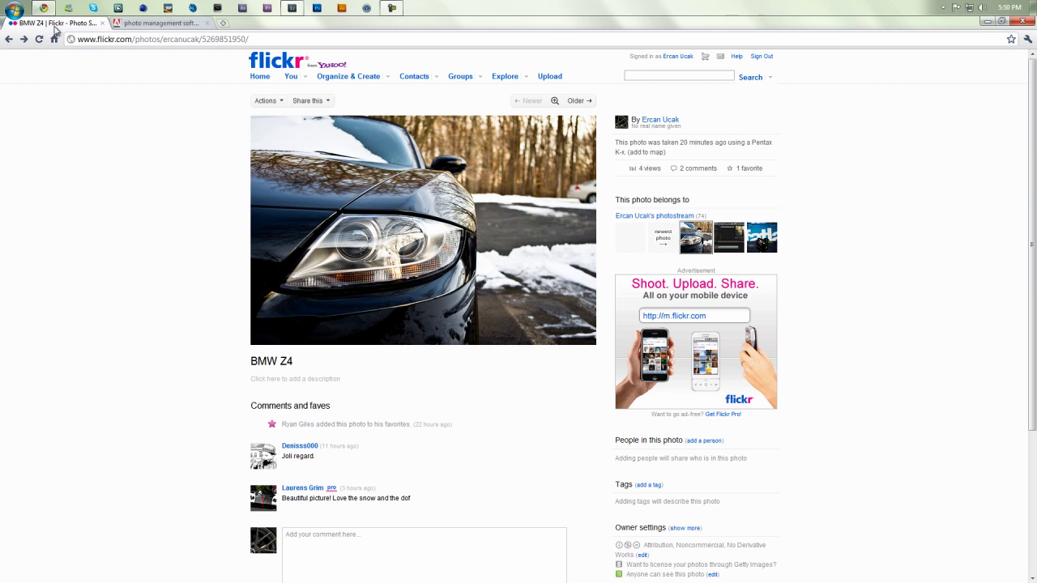
pyautogui.middleClick(290, 76)
pyautogui.click(162, 23)
pyautogui.scroll(-15, 208, 183)
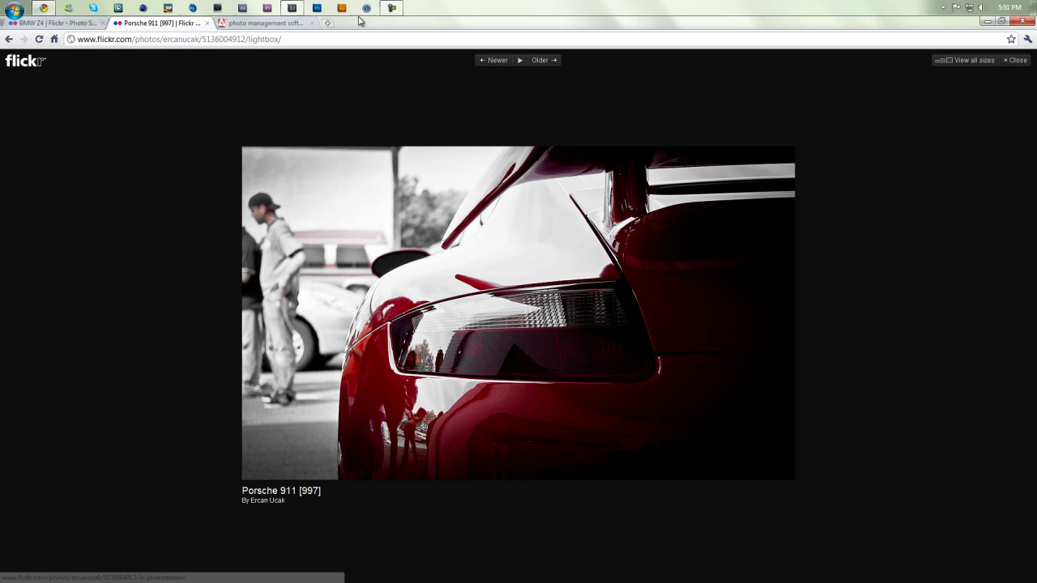
pyautogui.click(292, 9)
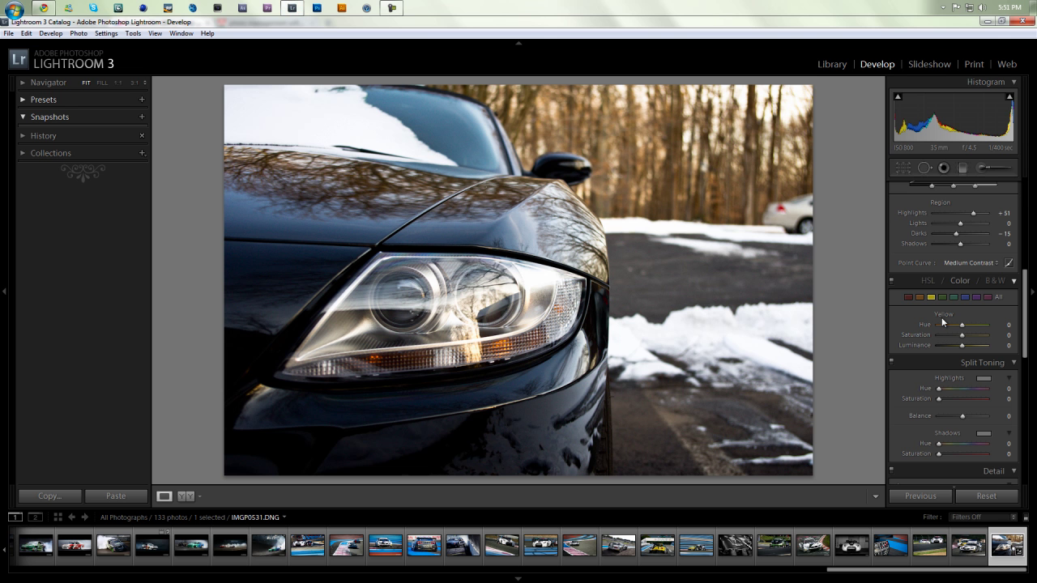
# - Set yellow saturation in HSL Color to +27 after testing -100
pyautogui.click(931, 297)
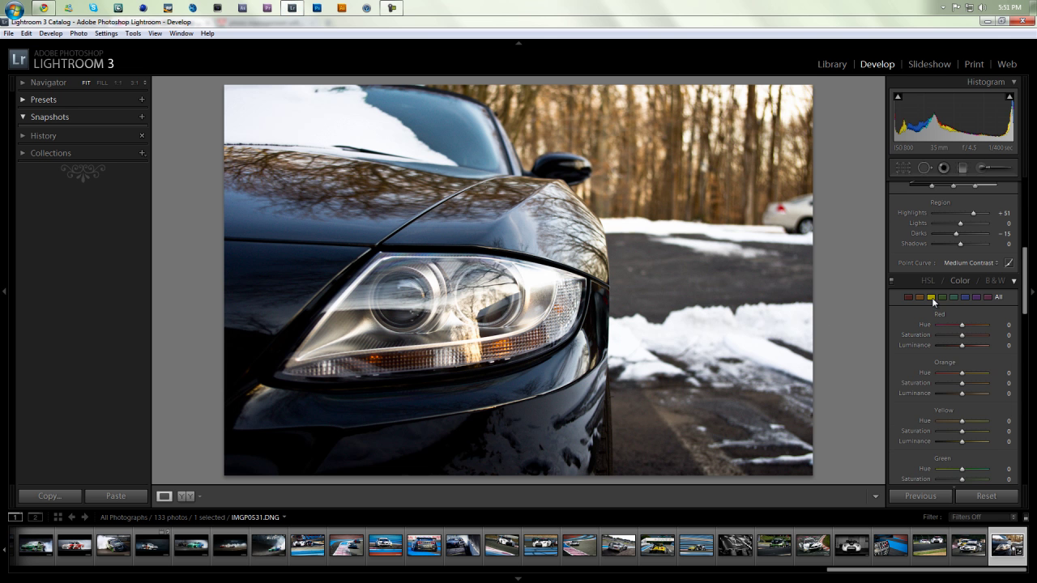
pyautogui.click(931, 298)
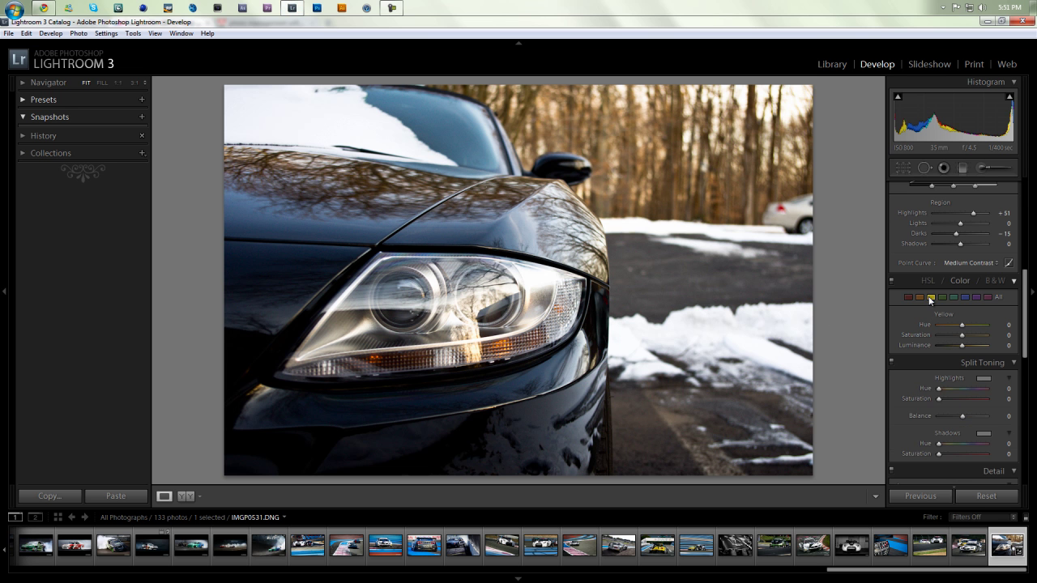
pyautogui.moveTo(962, 335); pyautogui.dragTo(913, 339)
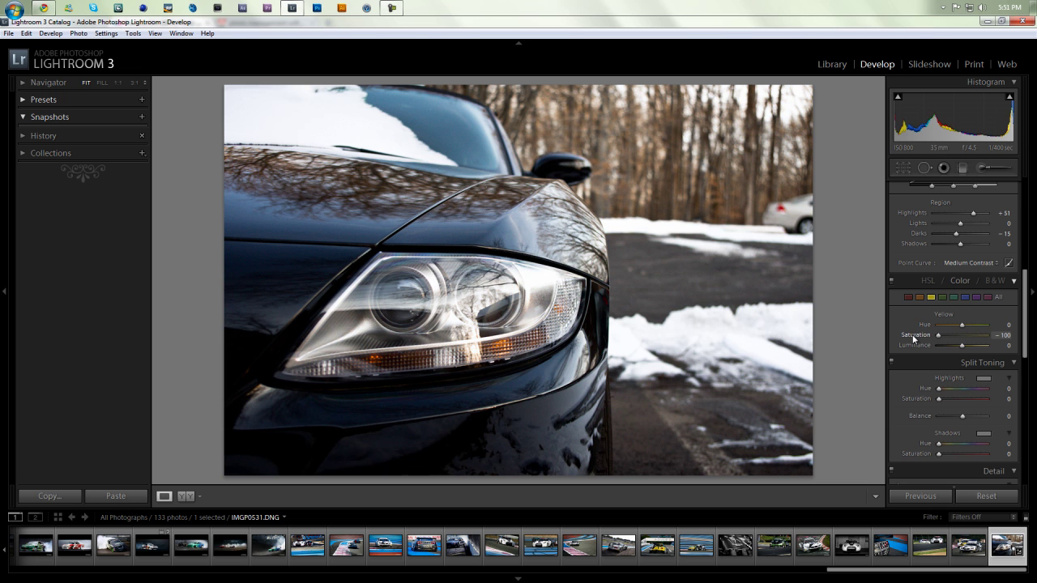
pyautogui.moveTo(940, 339); pyautogui.dragTo(1008, 336)
pyautogui.moveTo(981, 337); pyautogui.dragTo(968, 336)
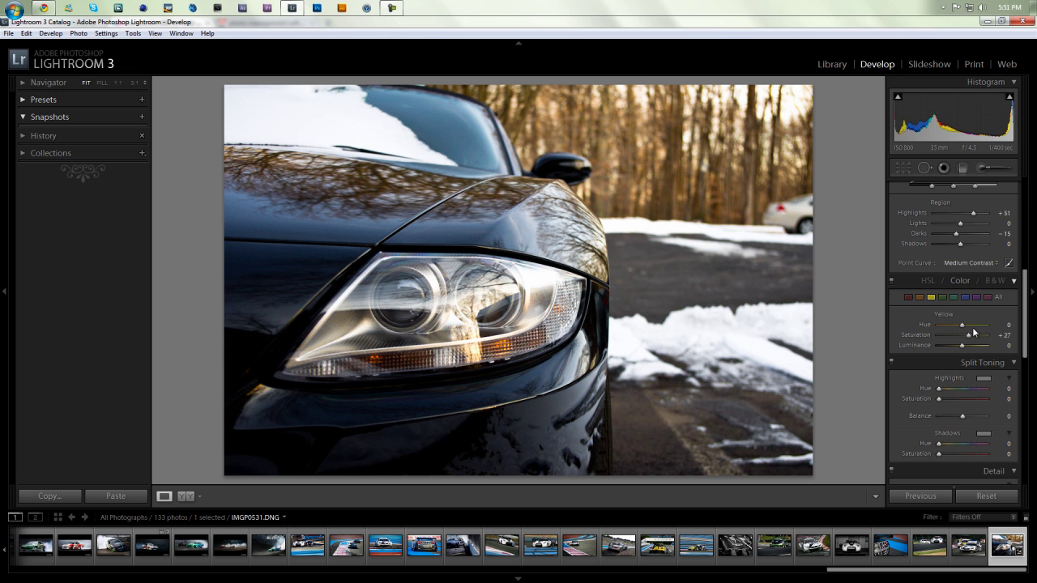
pyautogui.click(955, 297)
# - Scroll past Split Toning to the Detail panel's Sharpening and Noise Reduction sliders
pyautogui.scroll(-2, 997, 316)
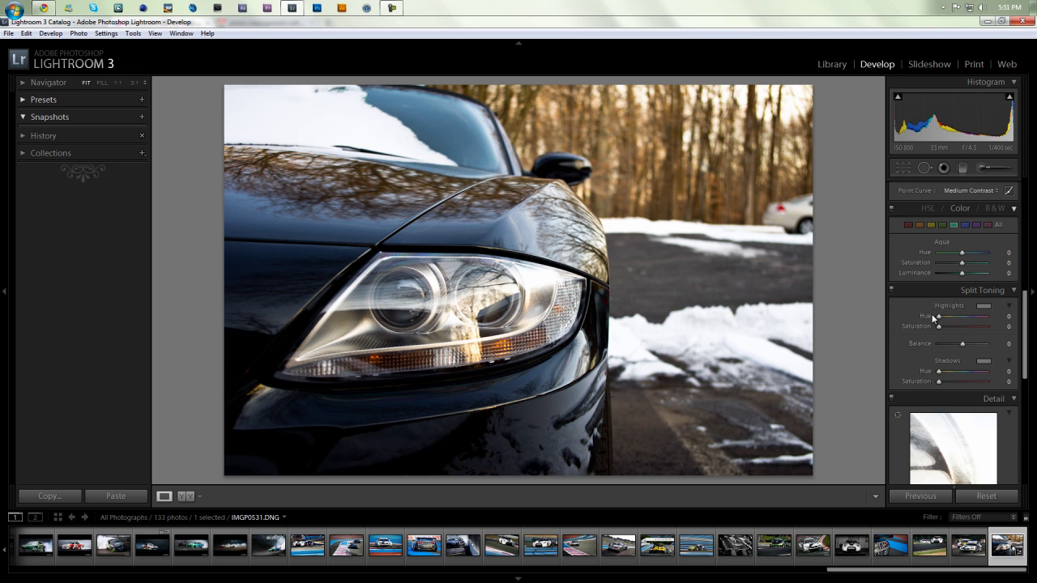
pyautogui.scroll(-3, 924, 313)
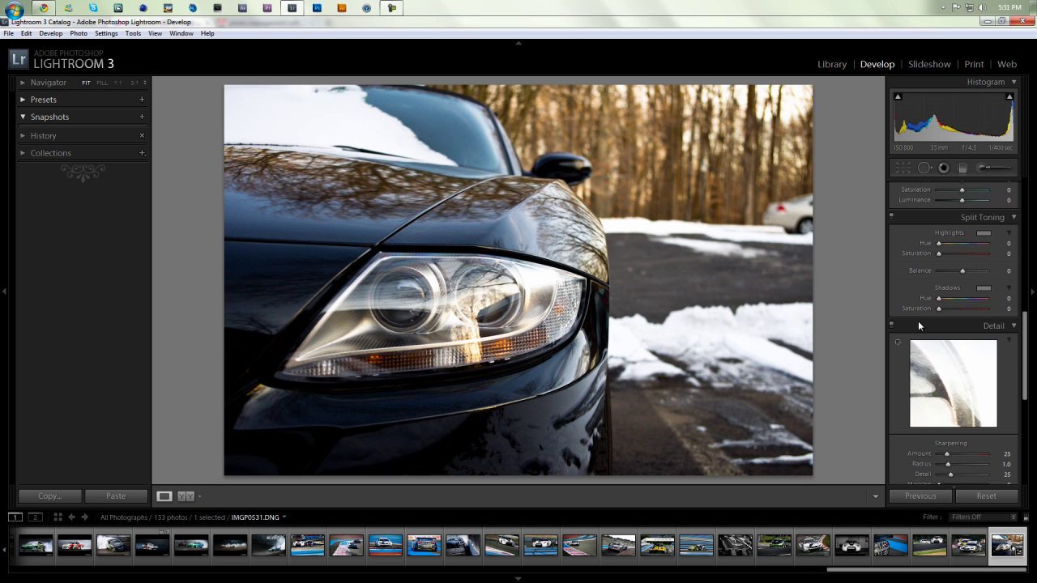
pyautogui.scroll(-3, 1010, 359)
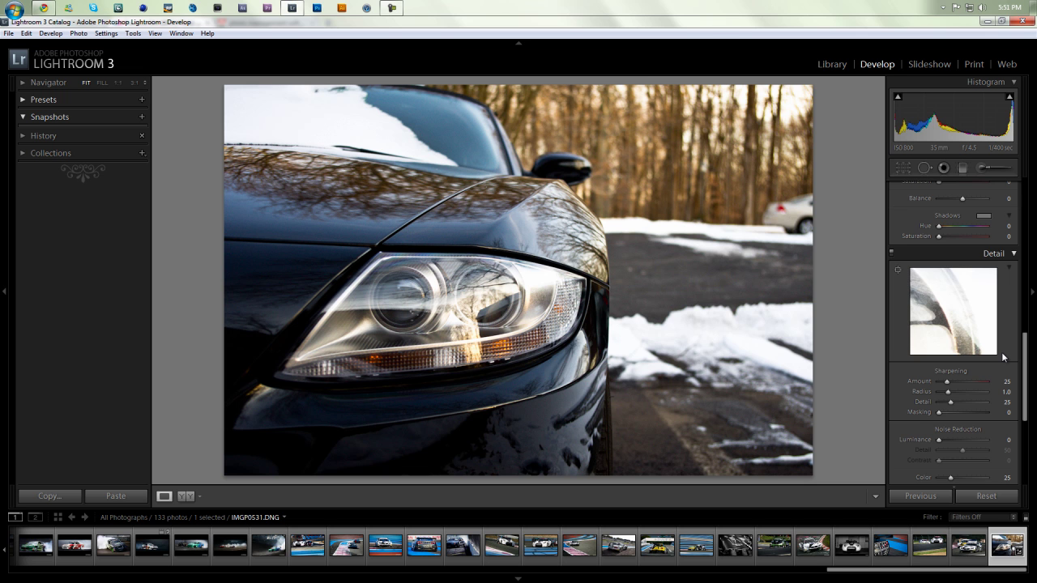
pyautogui.scroll(-3, 1005, 355)
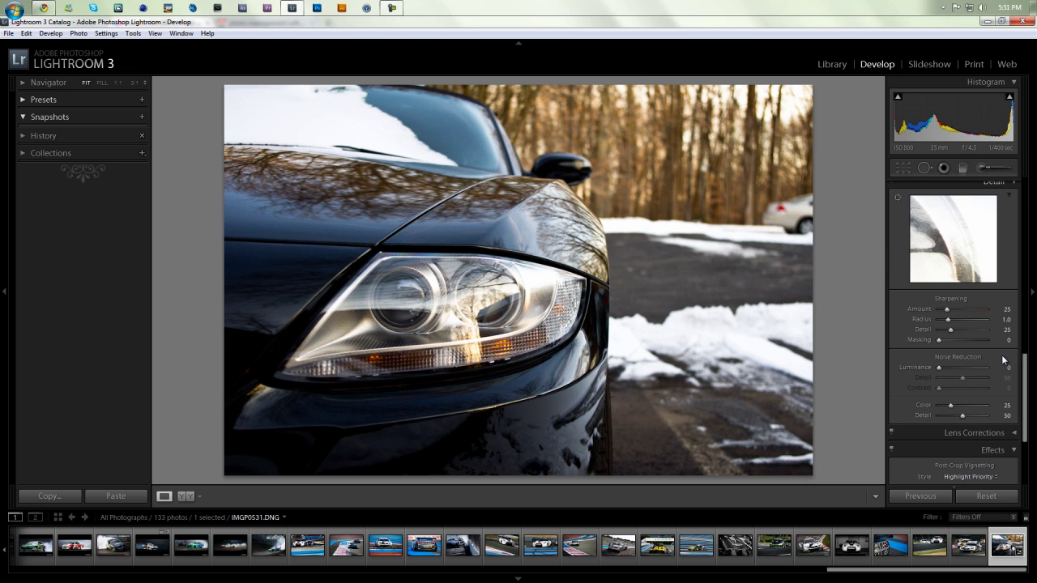
pyautogui.scroll(-3, 1004, 359)
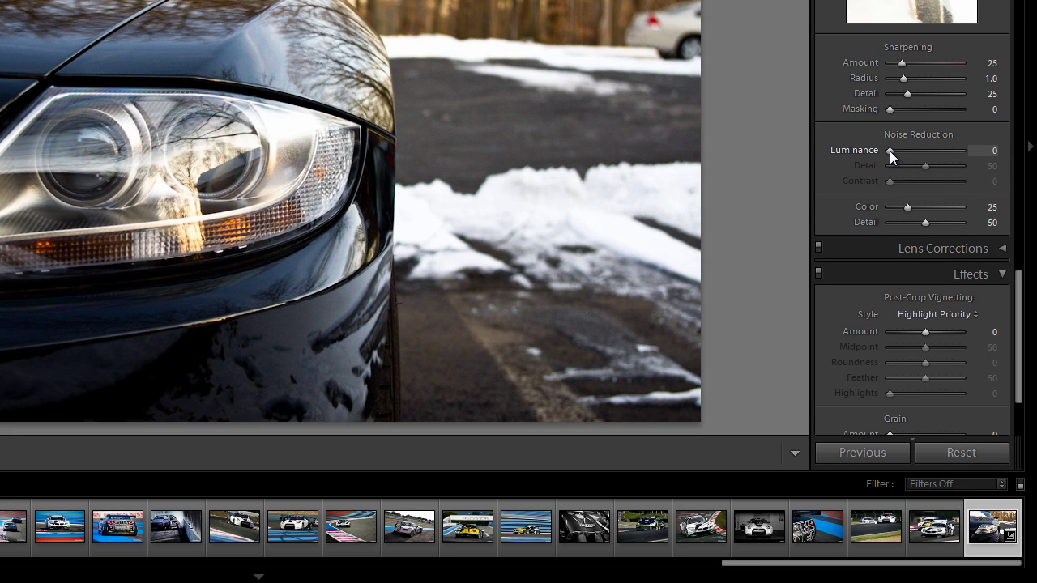
pyautogui.moveTo(889, 151); pyautogui.dragTo(927, 151)
pyautogui.moveTo(927, 152); pyautogui.dragTo(828, 149)
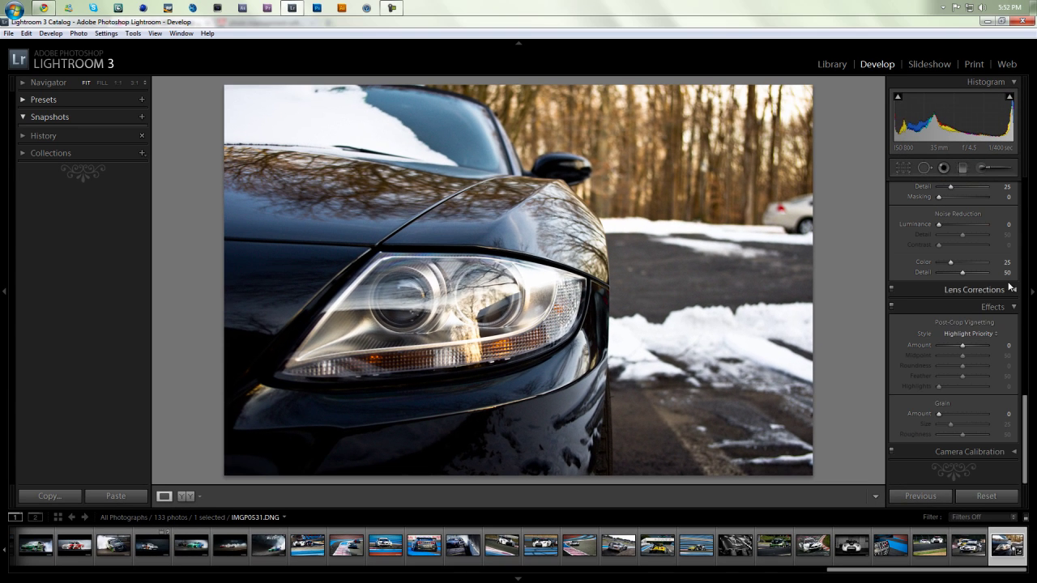
# - Apply a -15 post-crop vignette and return Grain Amount to 0 after testing it
pyautogui.click(1003, 264)
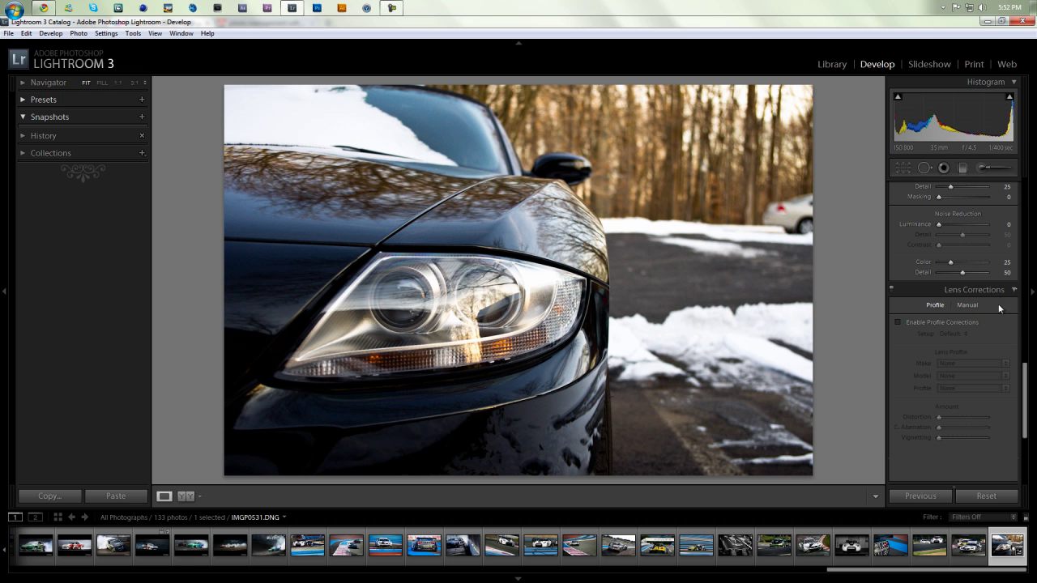
pyautogui.click(1005, 292)
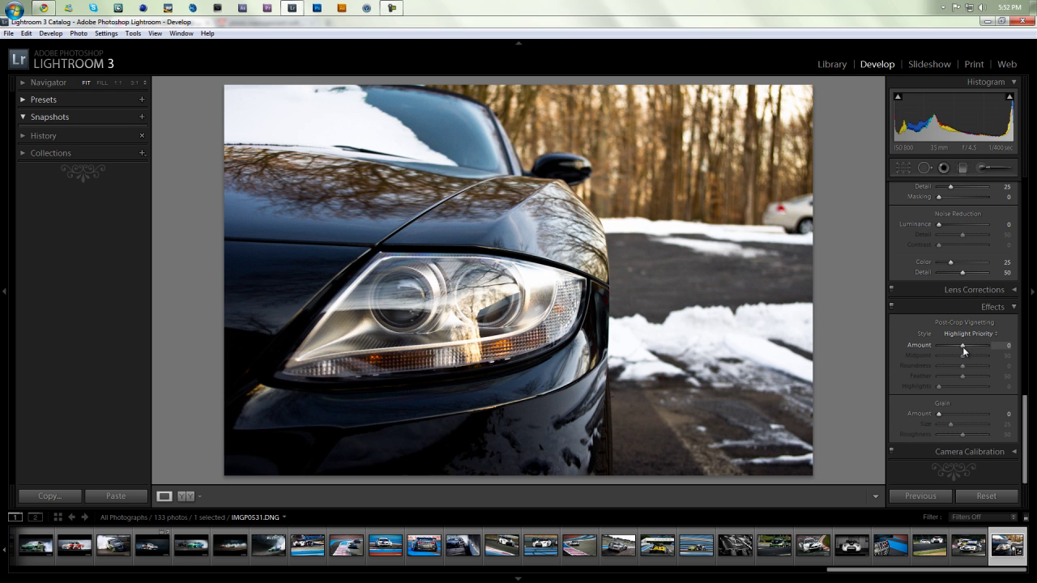
pyautogui.moveTo(963, 345); pyautogui.dragTo(959, 347)
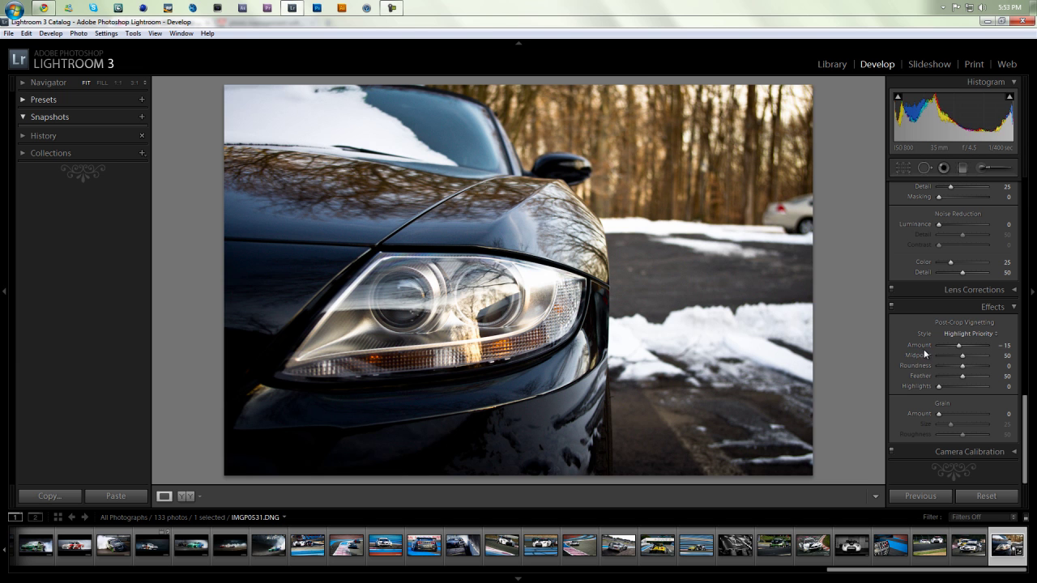
pyautogui.moveTo(938, 415); pyautogui.dragTo(961, 414)
pyautogui.moveTo(969, 413); pyautogui.dragTo(928, 413)
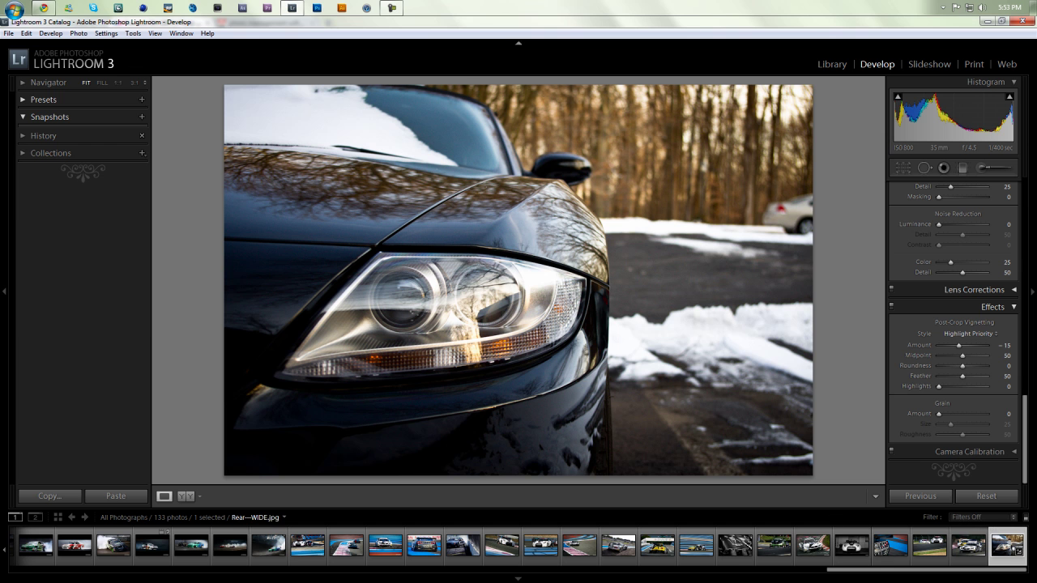
# - Start a File > Export to Hard Drive on the Desktop, renaming the subfolder to 'fgvhdgdfgd'
pyautogui.click(10, 33)
pyautogui.click(72, 154)
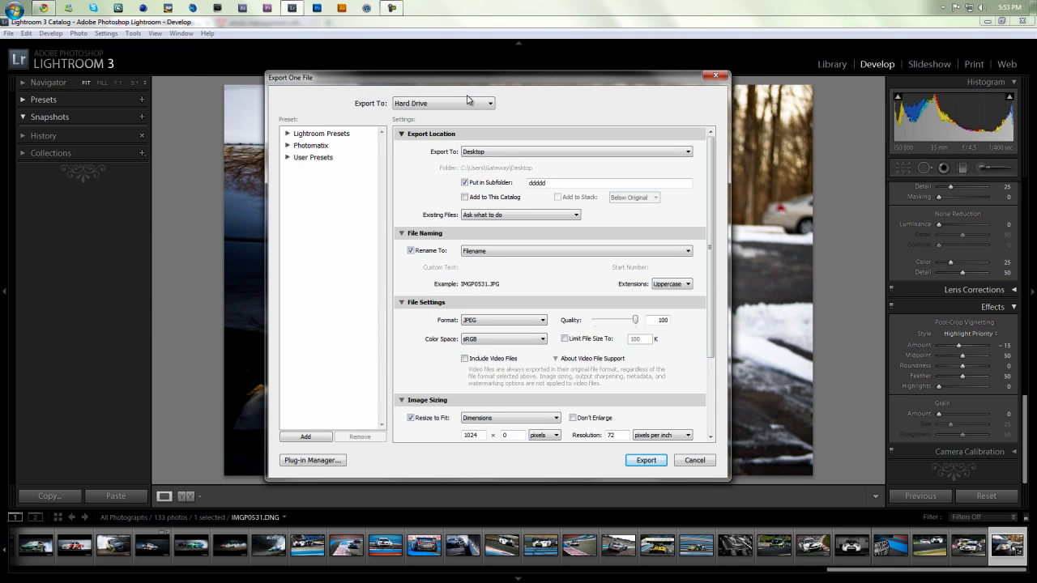
pyautogui.click(470, 103)
pyautogui.click(468, 118)
pyautogui.click(554, 153)
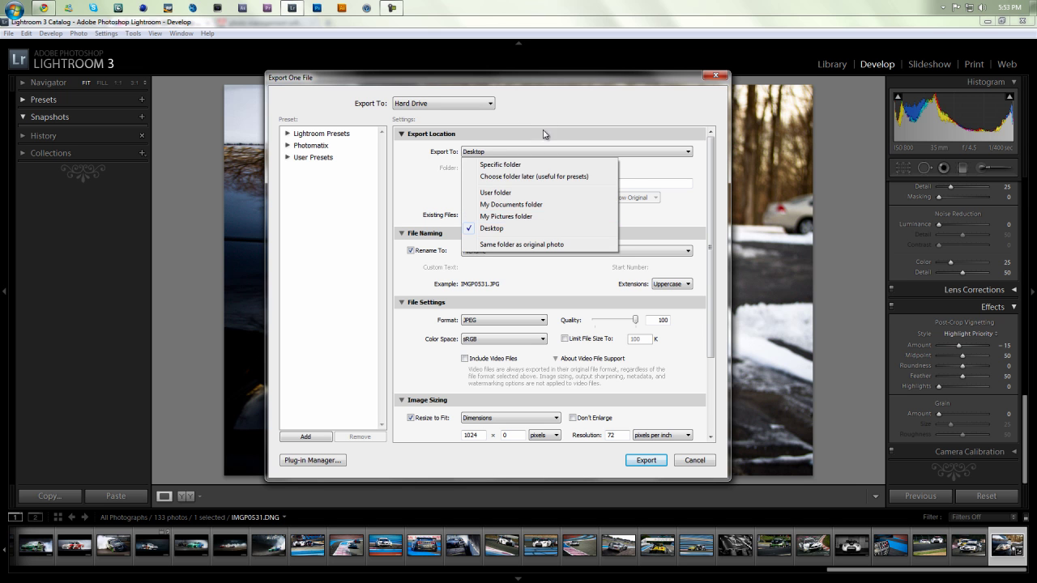
pyautogui.click(544, 127)
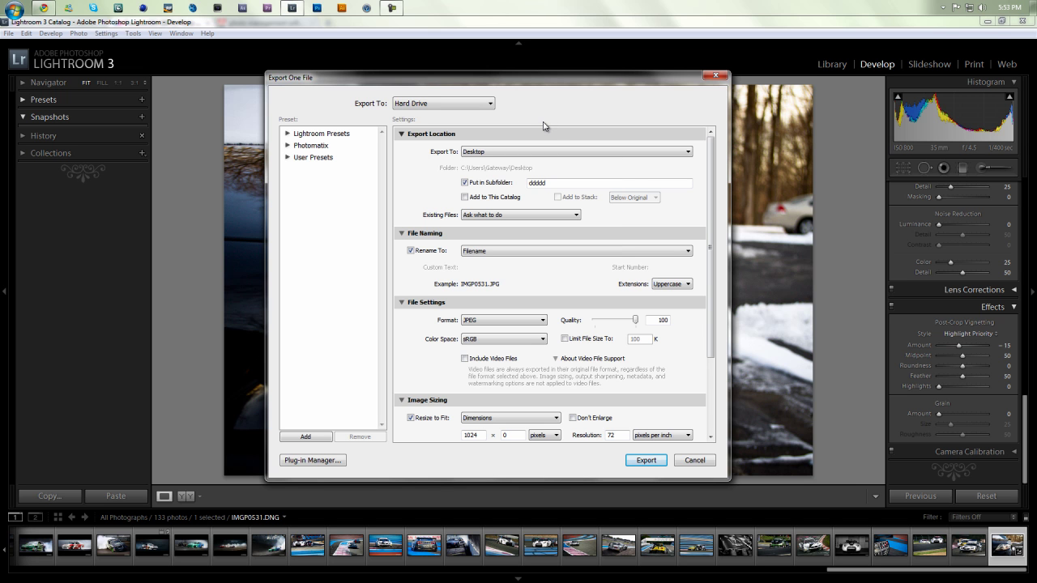
pyautogui.moveTo(557, 183); pyautogui.dragTo(491, 184)
pyautogui.write('fgvhdgdfgd')
# - Confirm Filename naming, JPEG format and sRGB colour space for the export
pyautogui.click(489, 258)
pyautogui.click(490, 259)
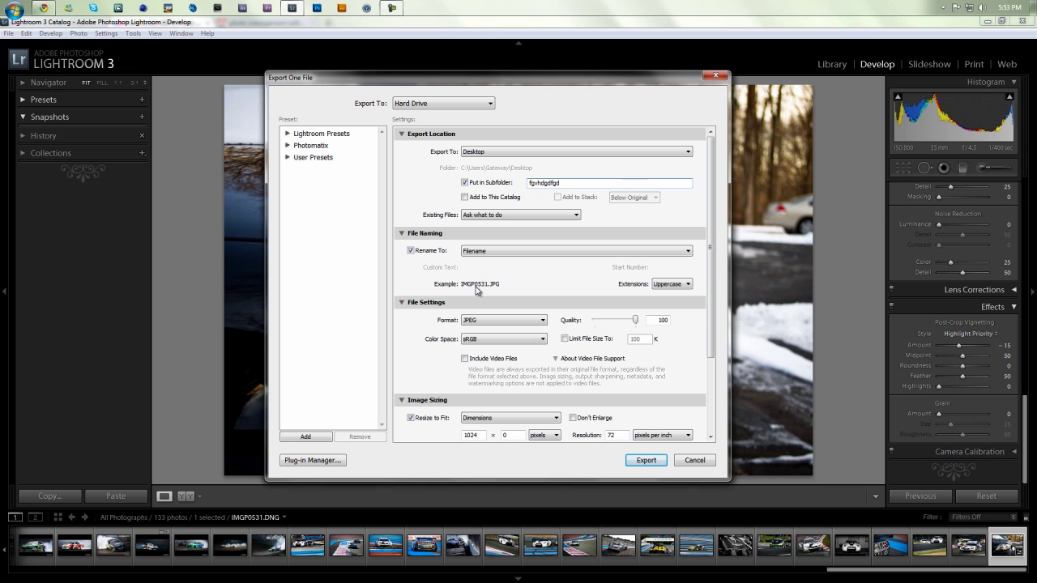
pyautogui.click(513, 321)
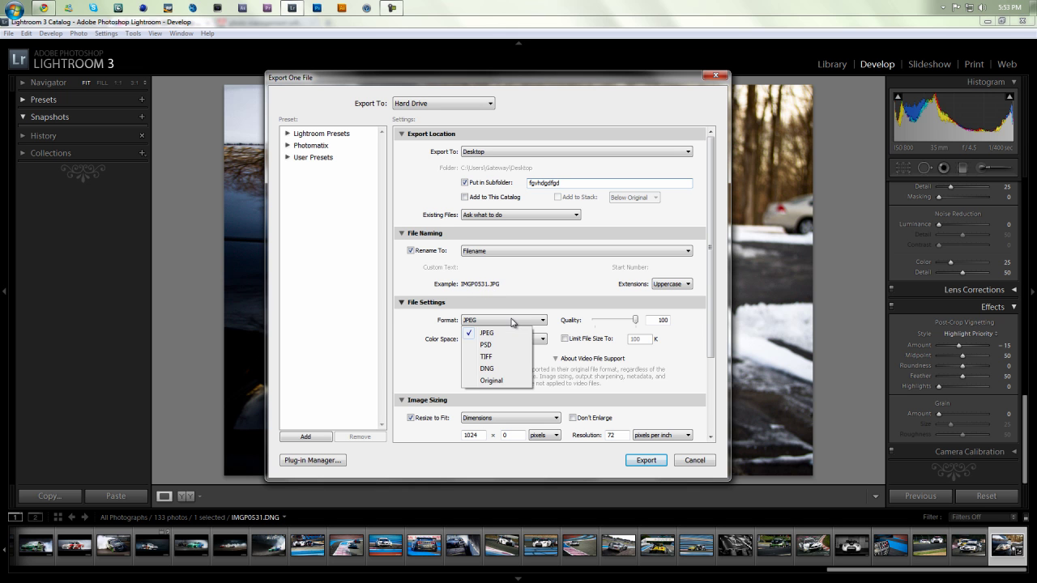
pyautogui.click(513, 322)
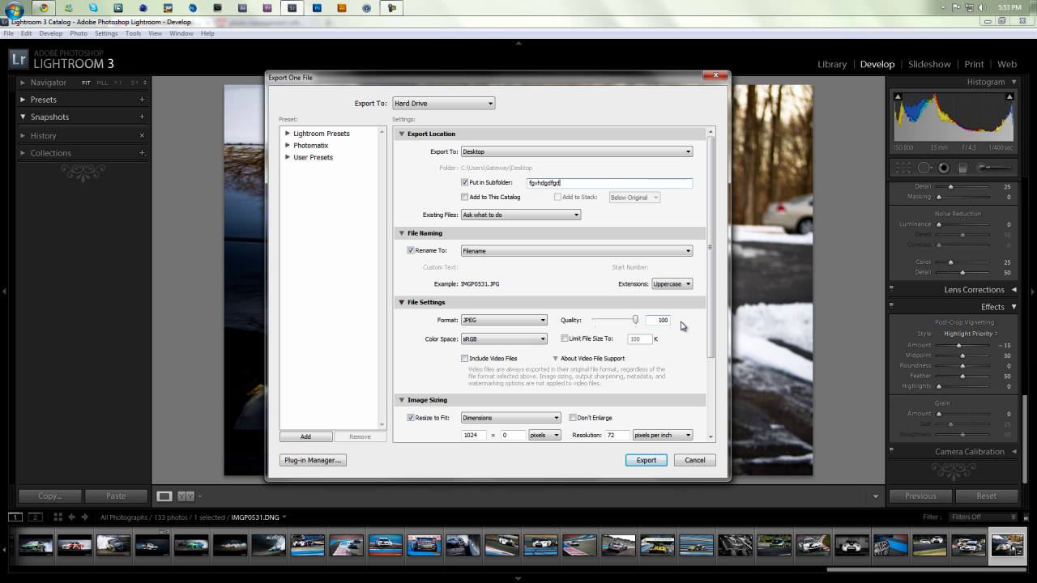
pyautogui.click(512, 345)
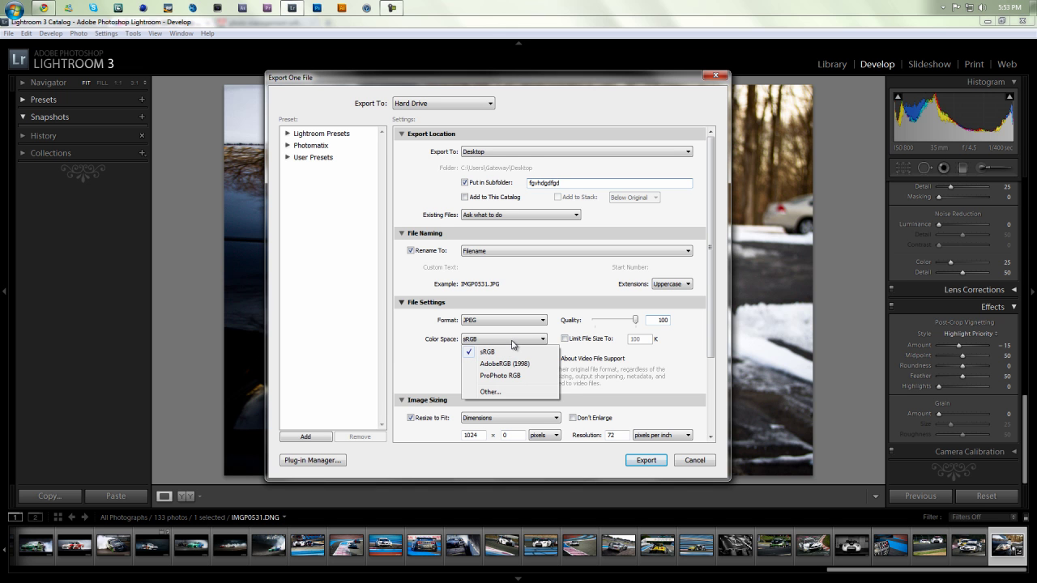
pyautogui.click(513, 345)
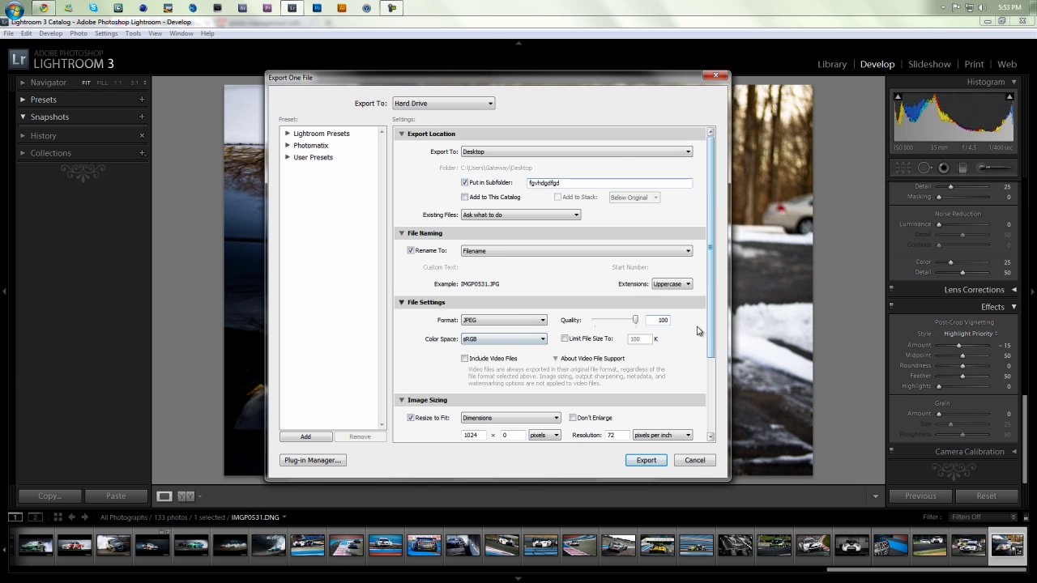
# - Under Image Sizing, replace the height value so Resize to Fit reads 1024 × 683 pixels
pyautogui.scroll(-3, 684, 332)
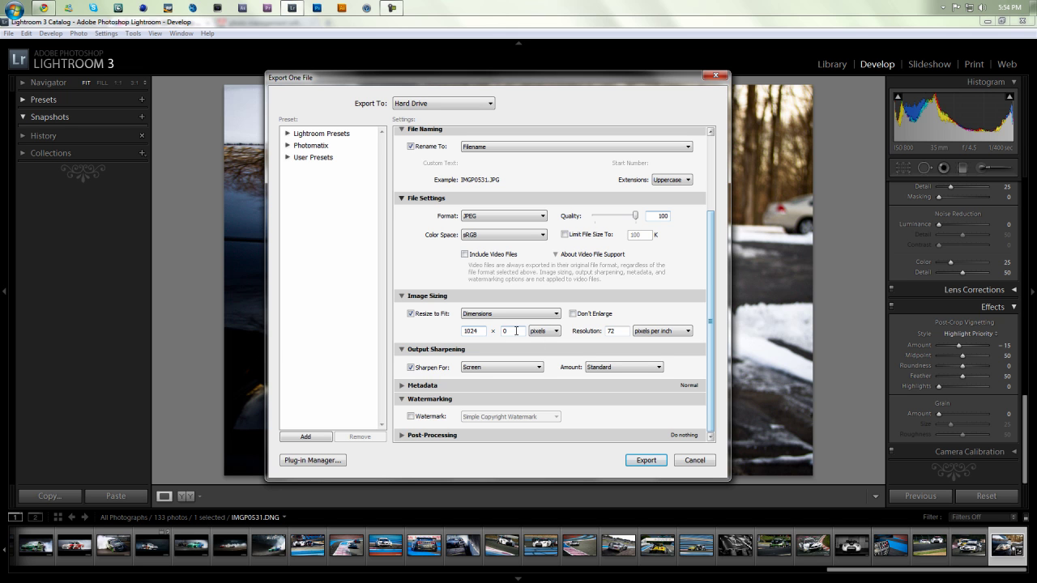
pyautogui.press('Tab')
pyautogui.press('BackSpace')
pyautogui.write('83')
# - Keep Resize to Fit on, pixels per inch, and Screen output sharpening at Standard strength
pyautogui.click(411, 314)
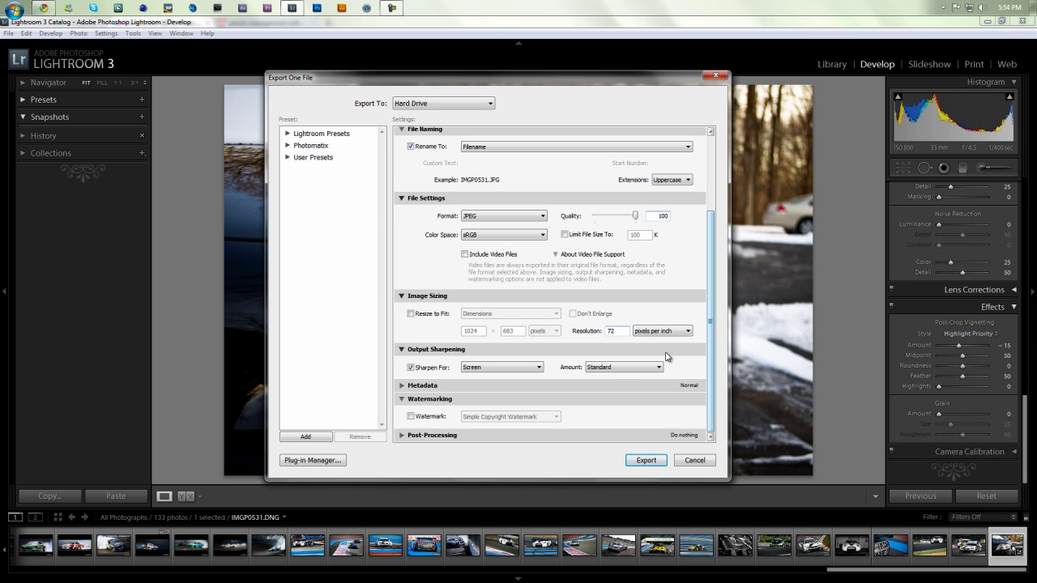
pyautogui.click(410, 314)
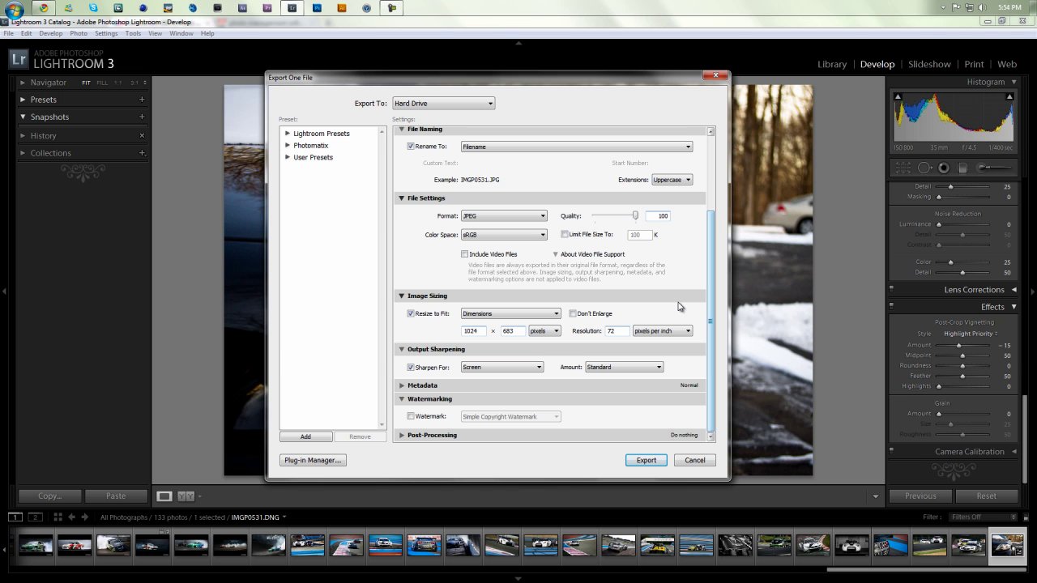
pyautogui.click(674, 331)
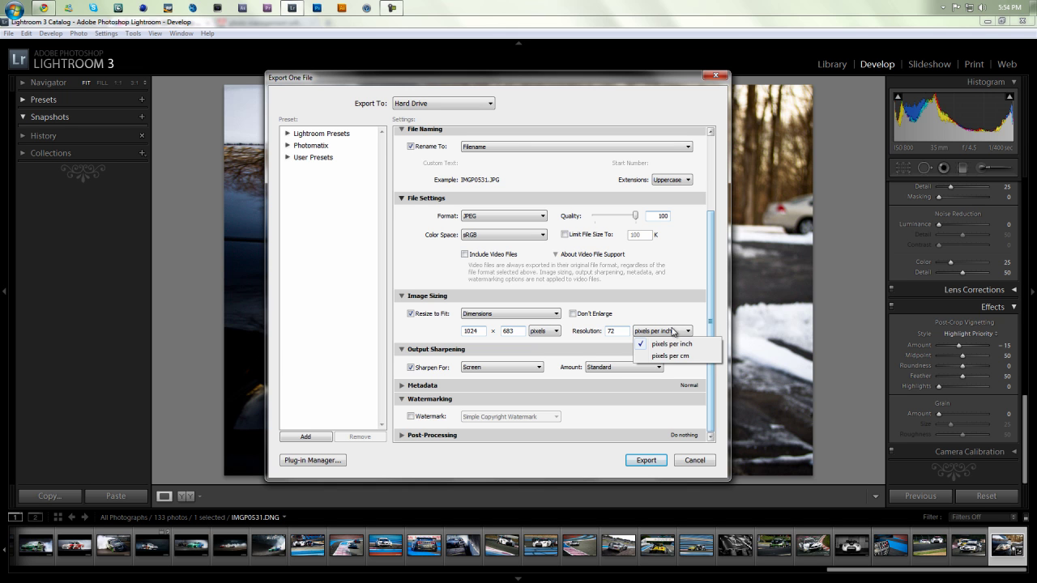
pyautogui.click(672, 331)
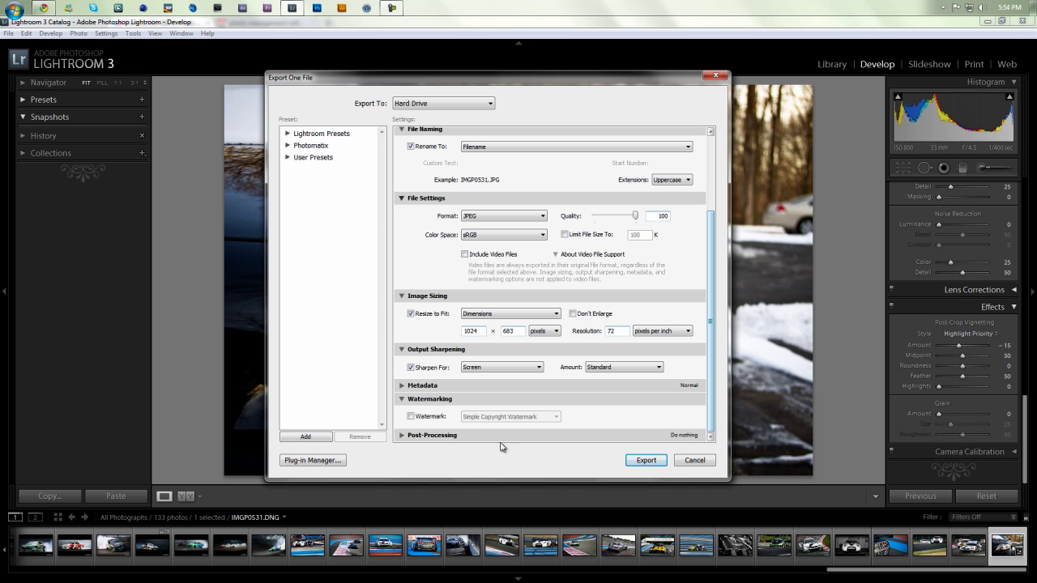
pyautogui.click(476, 367)
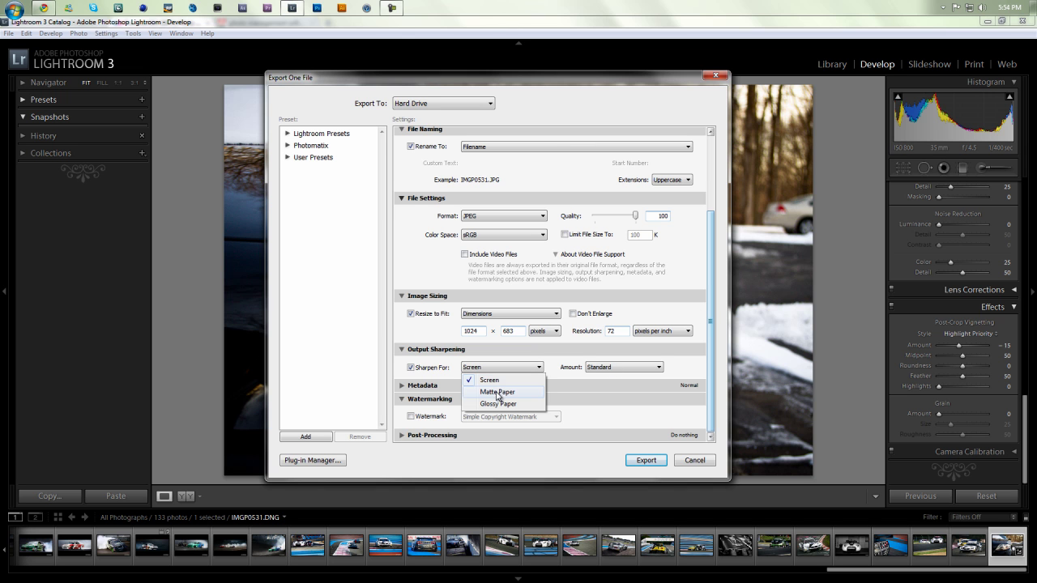
pyautogui.click(516, 363)
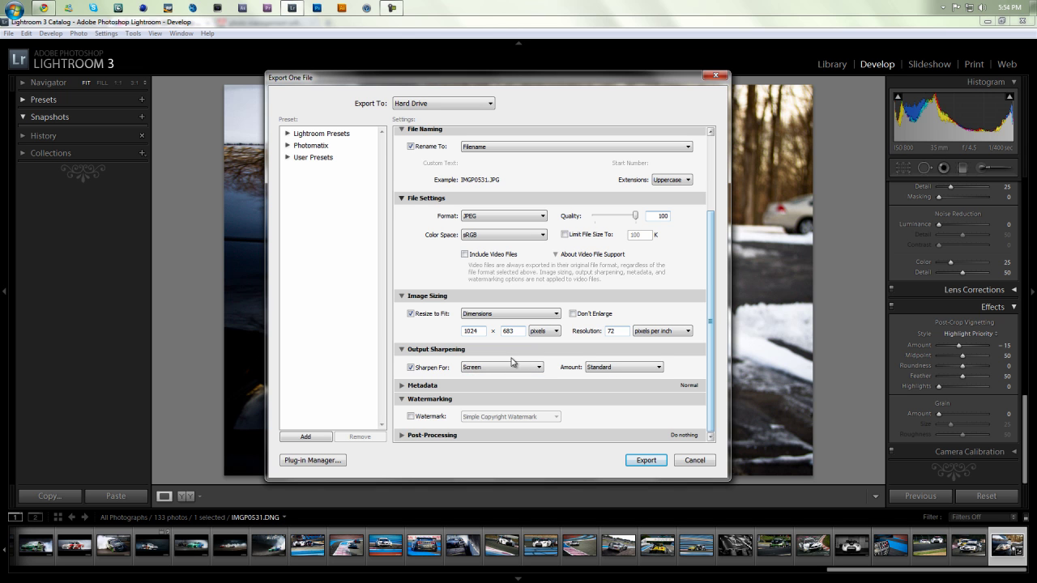
pyautogui.click(613, 367)
pyautogui.click(613, 367)
pyautogui.click(405, 387)
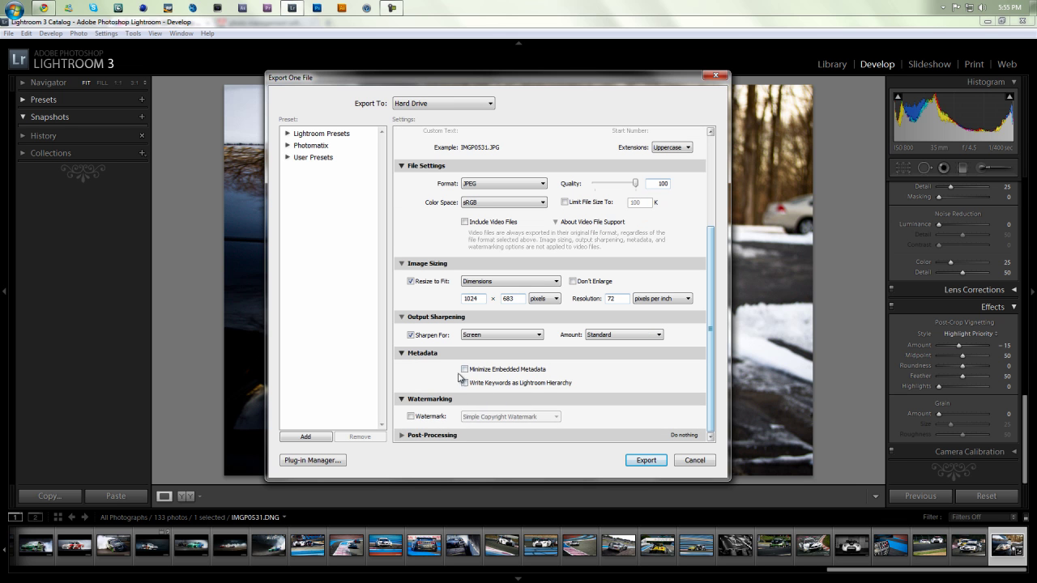
# - Collapse Metadata and Watermarking, check Post-Processing, and export the edited photo as JPEG
pyautogui.click(411, 361)
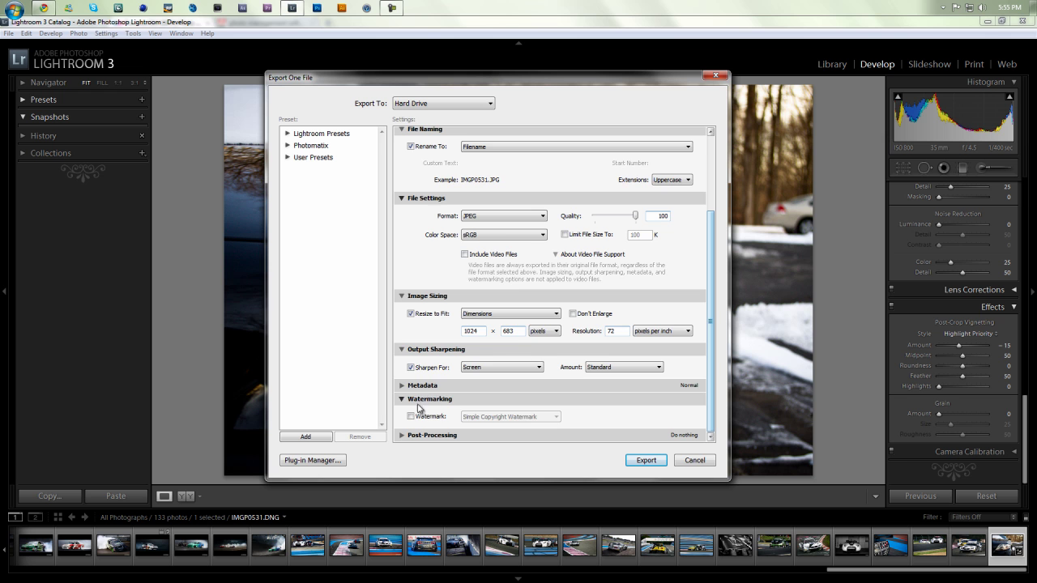
pyautogui.click(415, 409)
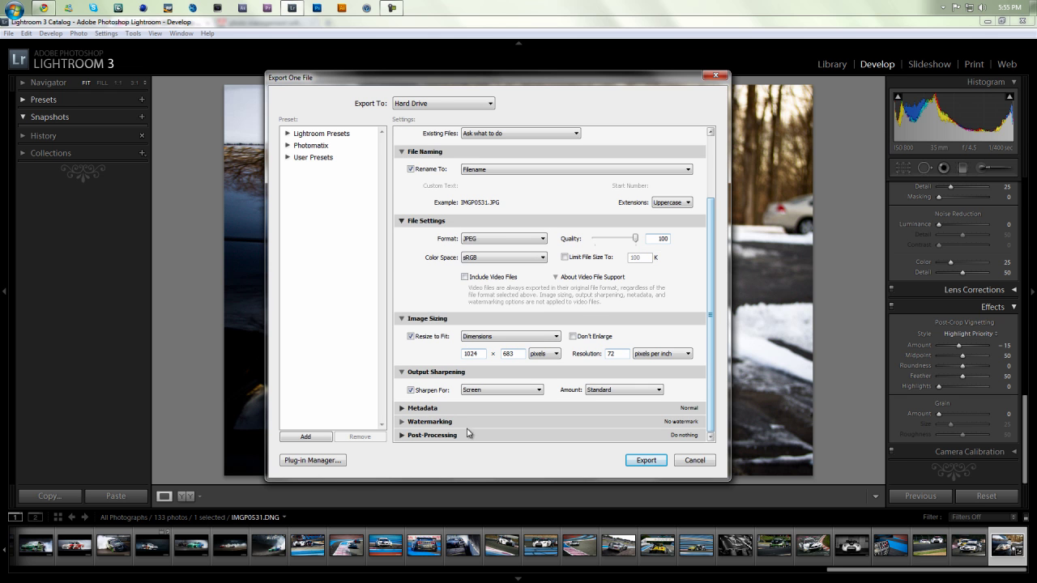
pyautogui.click(444, 436)
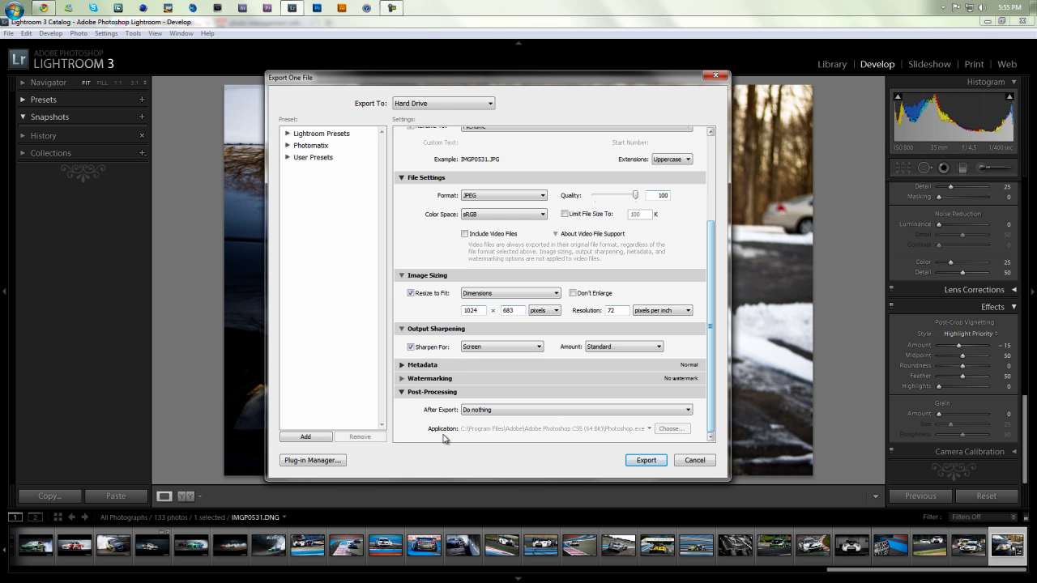
pyautogui.click(439, 394)
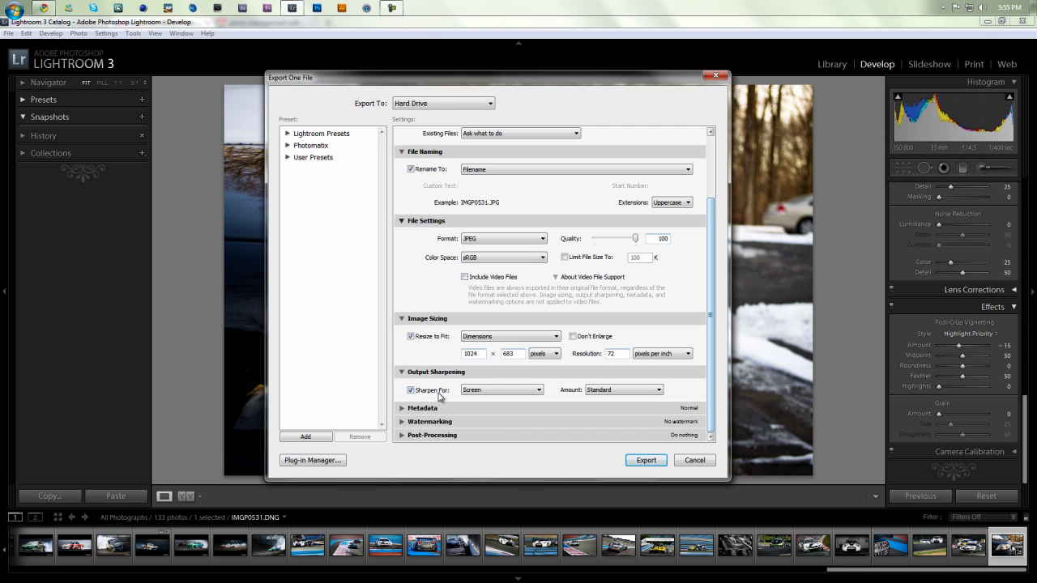
pyautogui.click(646, 460)
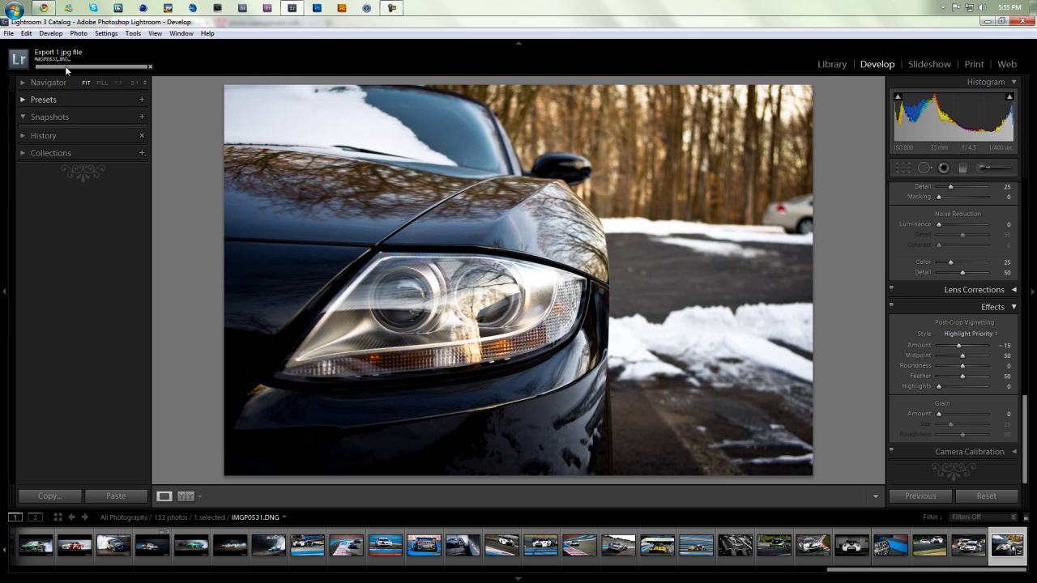
# - Minimize Lightroom and Chrome, view the exported IMGP0531 from its desktop folder, then return to Chrome's BMW Z4 page
pyautogui.click(986, 20)
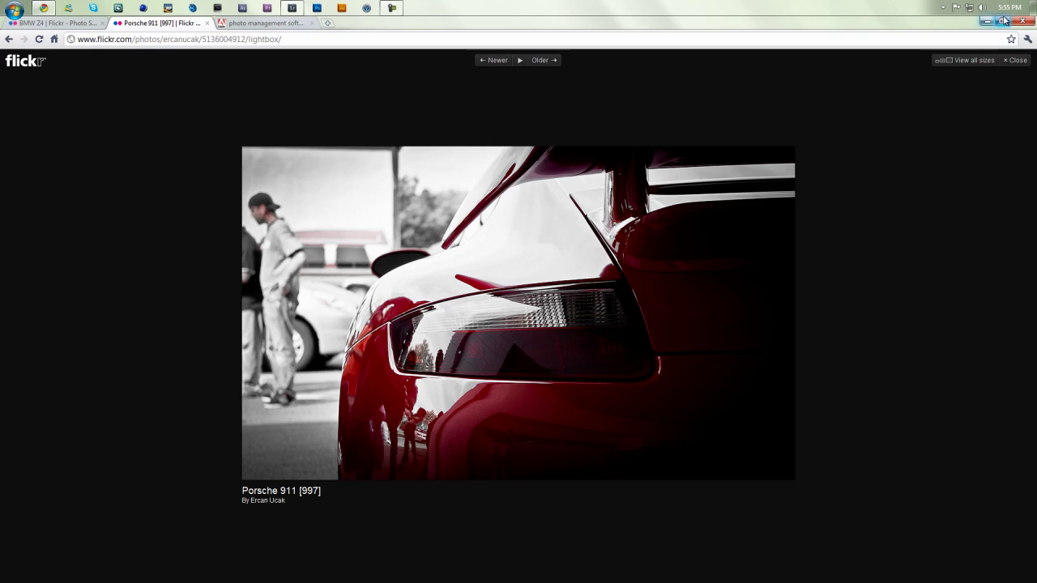
pyautogui.click(987, 20)
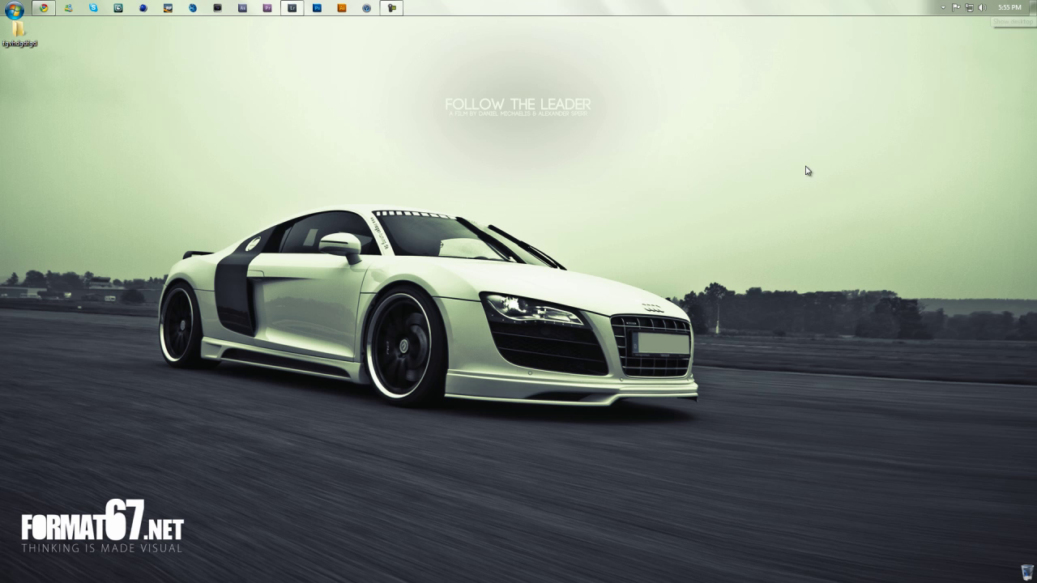
pyautogui.doubleClick(11, 44)
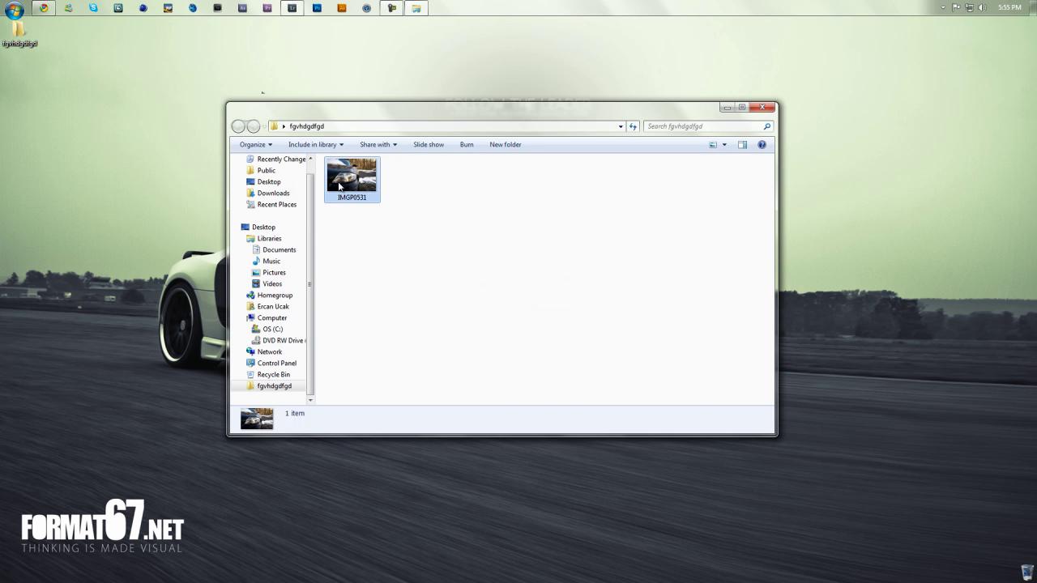
pyautogui.doubleClick(339, 187)
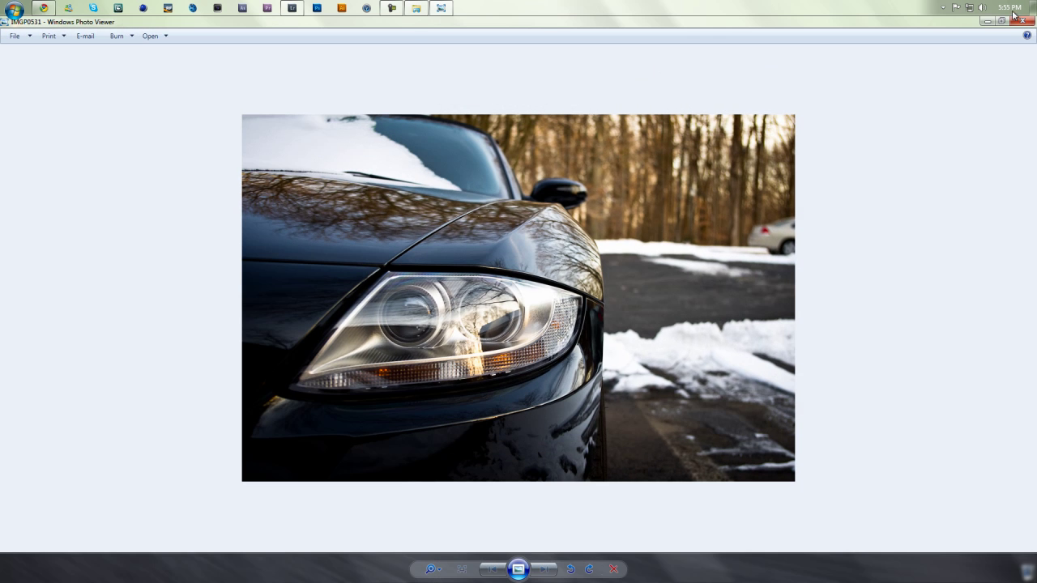
pyautogui.click(1014, 15)
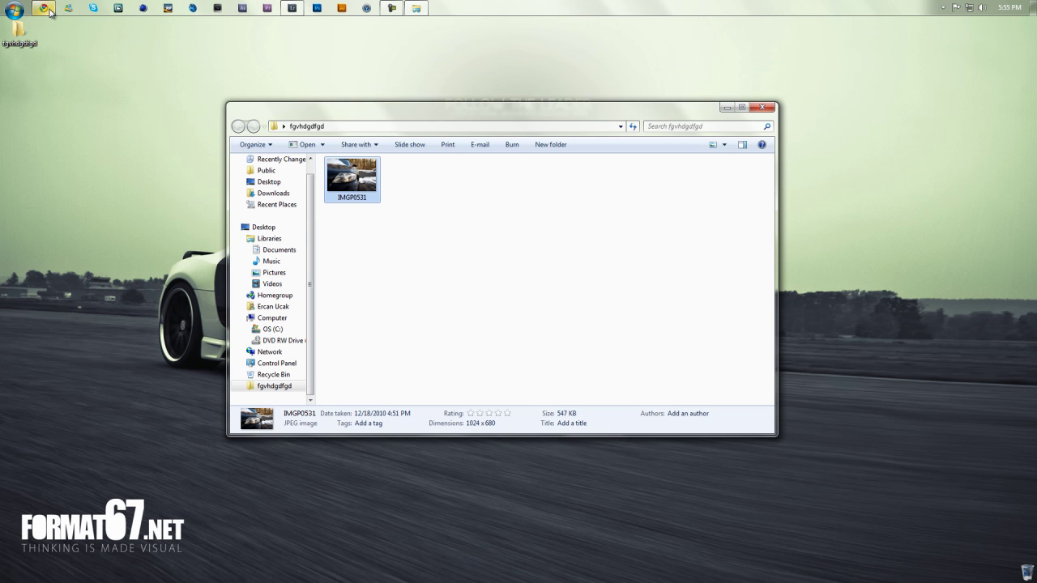
pyautogui.click(48, 9)
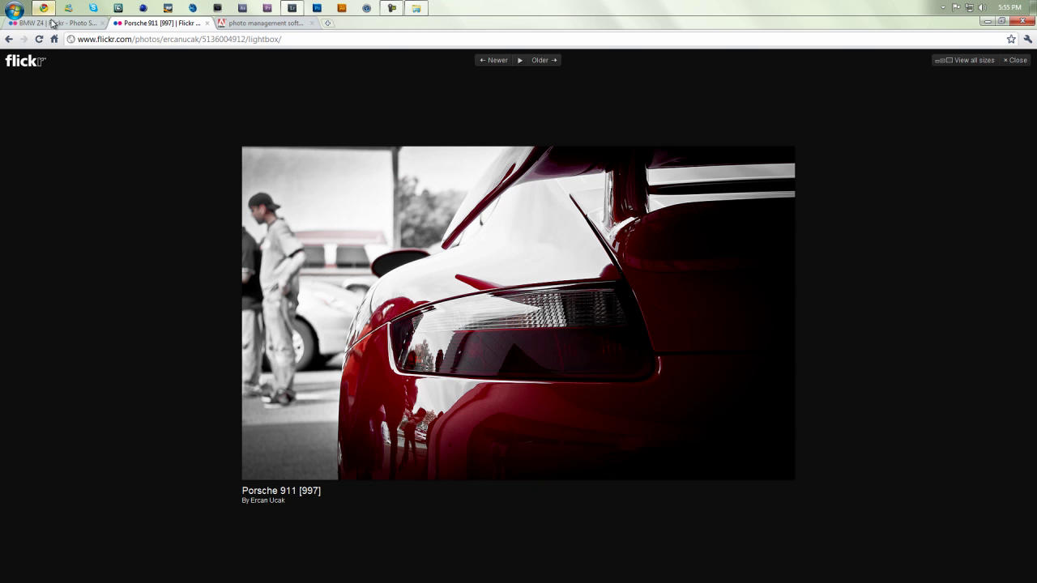
pyautogui.click(52, 22)
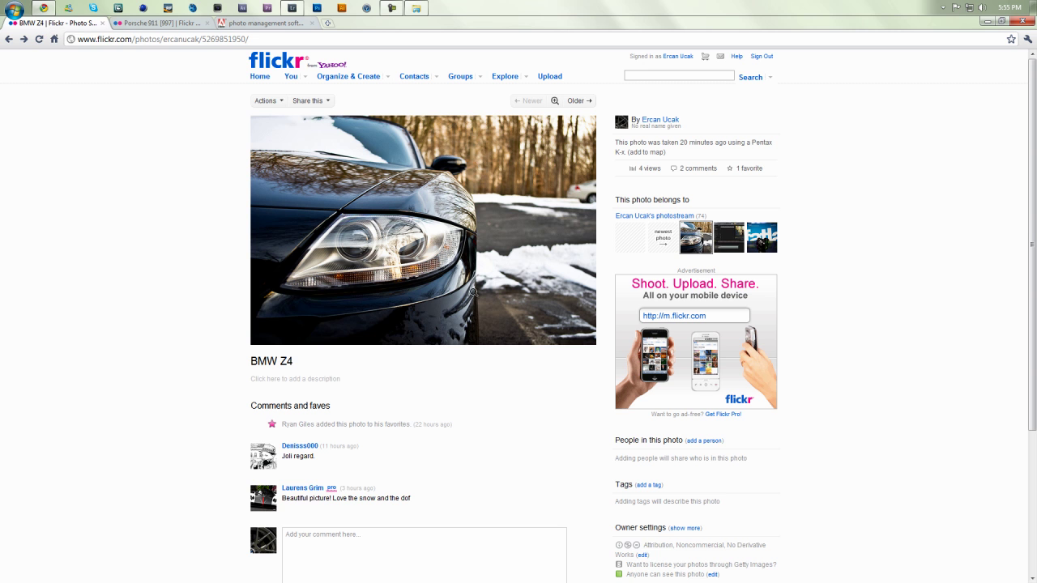
# - Back in Lightroom, reset the headlight photo's develop settings from the filmstrip thumbnail menu
pyautogui.click(307, 11)
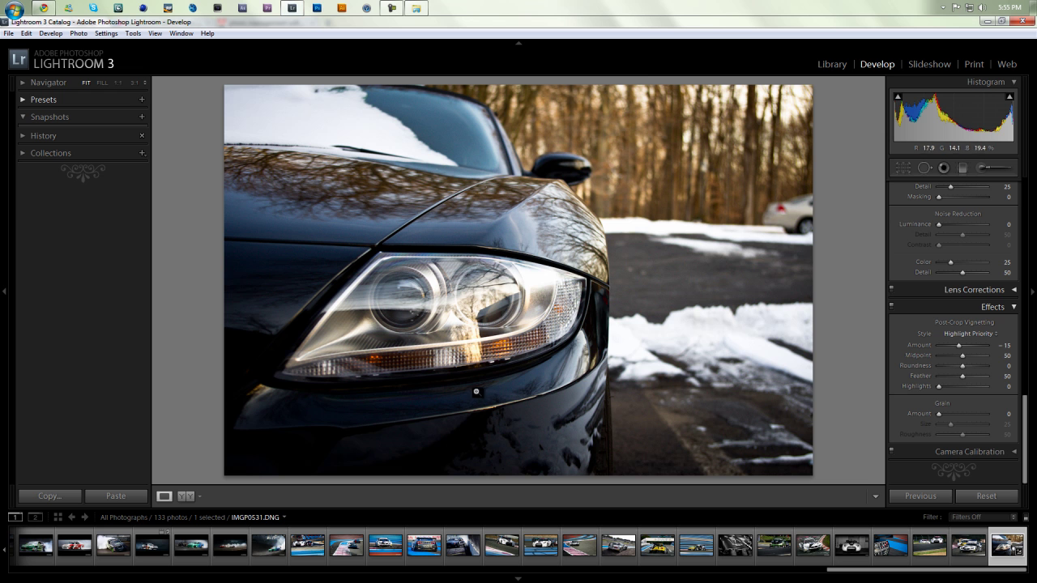
pyautogui.rightClick(989, 536)
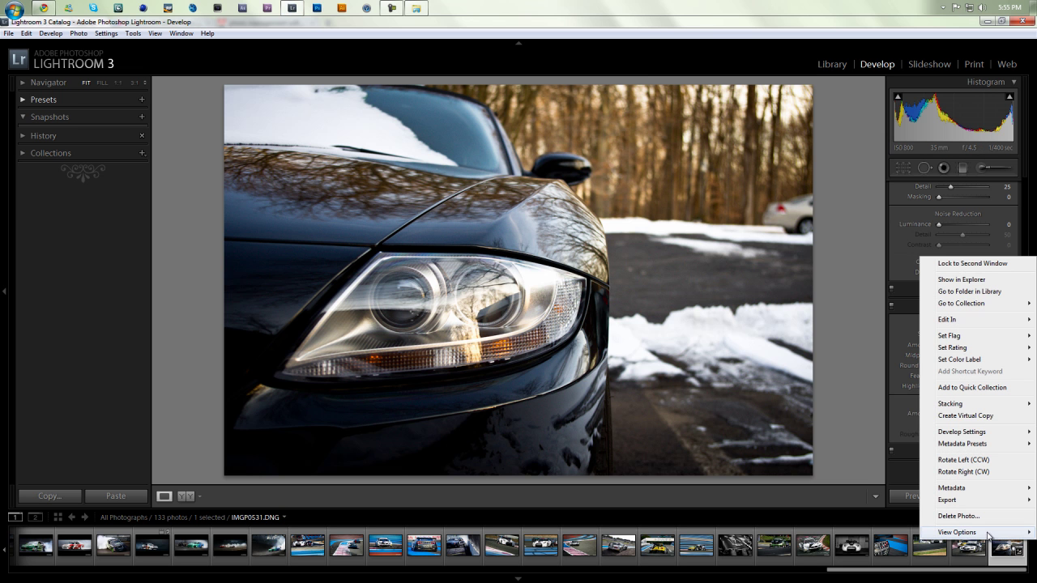
pyautogui.moveTo(978, 433)
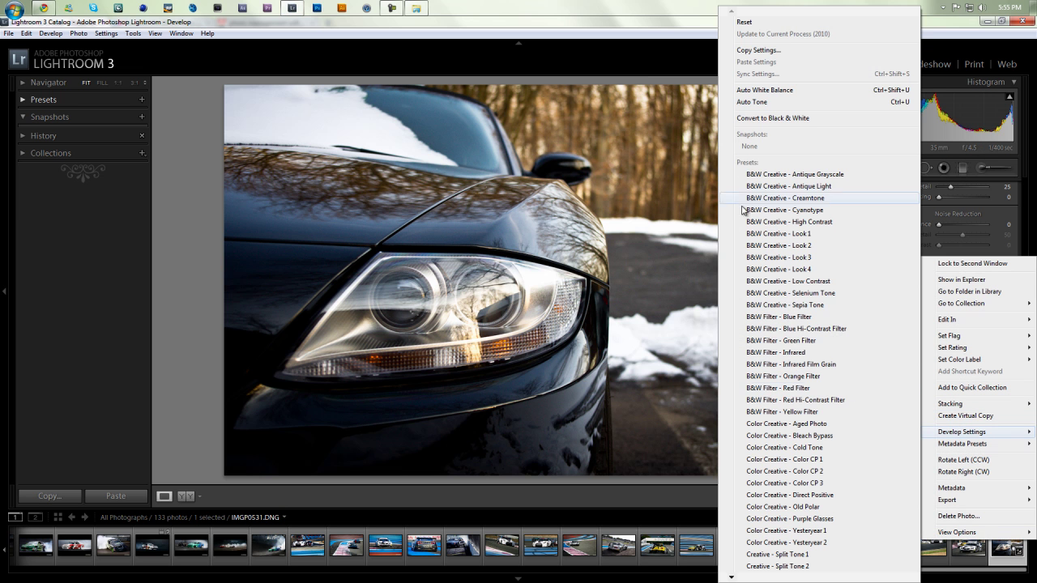
pyautogui.click(802, 24)
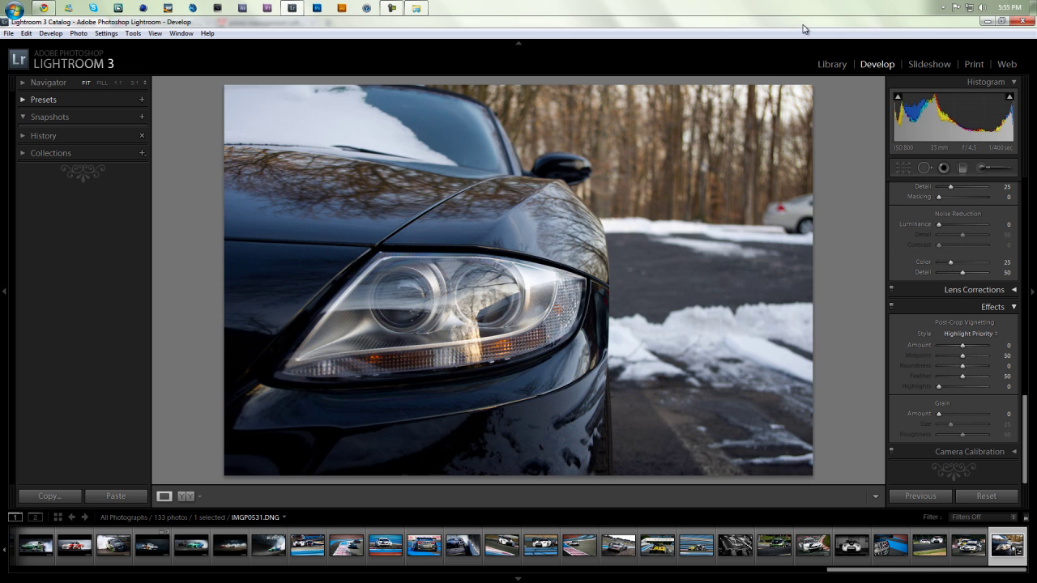
# - Export the unedited photo as a JPEG into a renamed desktop subfolder
pyautogui.click(8, 34)
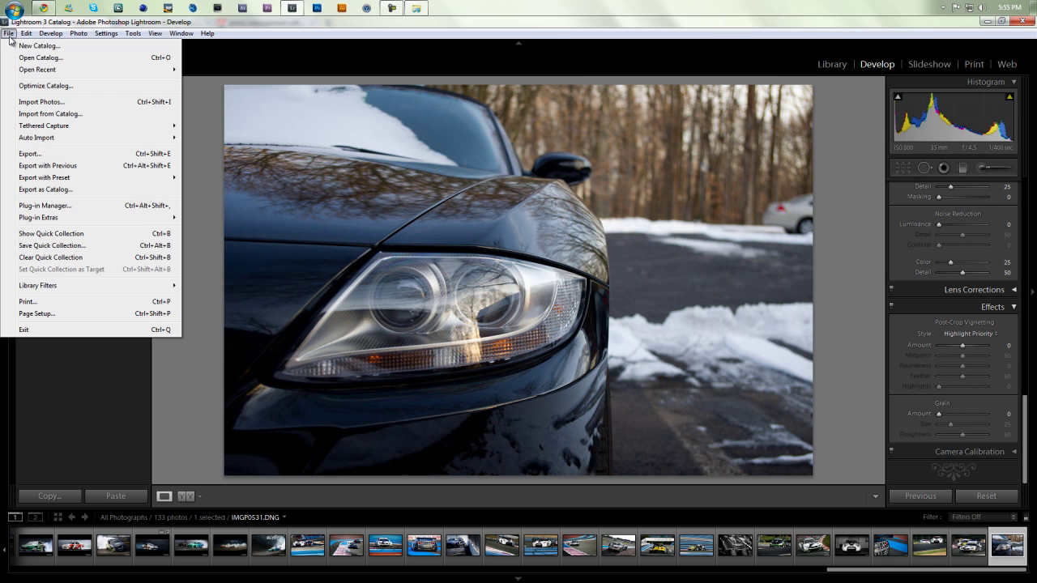
pyautogui.click(41, 154)
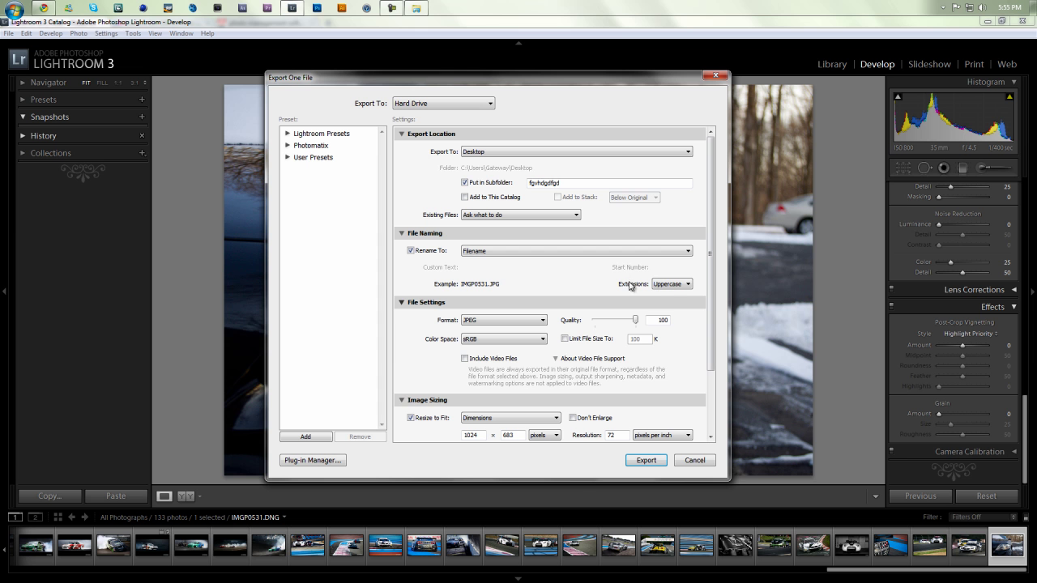
pyautogui.doubleClick(579, 183)
pyautogui.click(579, 183)
pyautogui.click(646, 460)
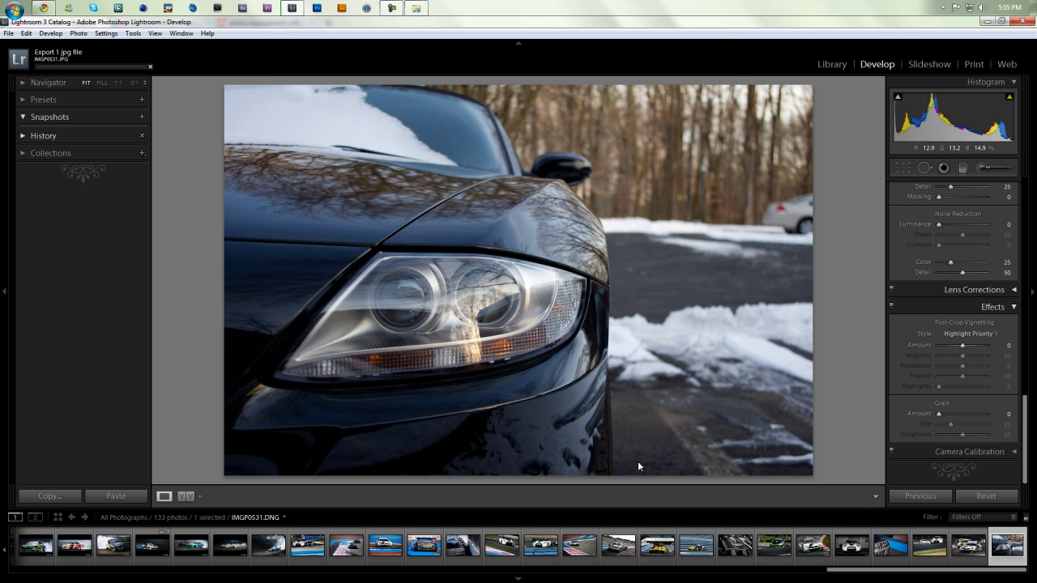
# - Show the desktop and open the unedited IMGP0531 from the second export folder in Photo Viewer
pyautogui.moveTo(1033, 7)
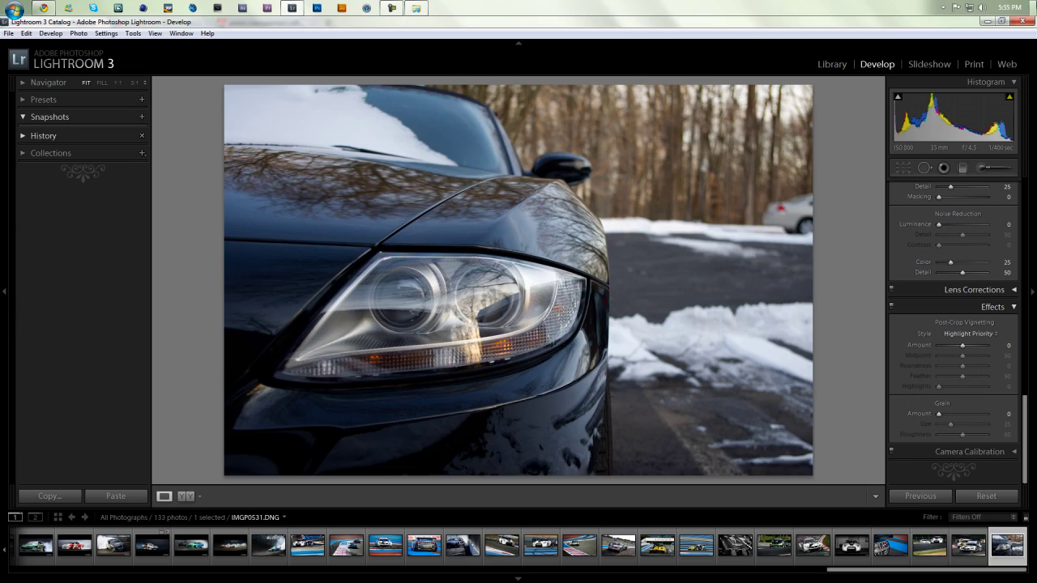
pyautogui.press('super+d')
pyautogui.click(16, 73)
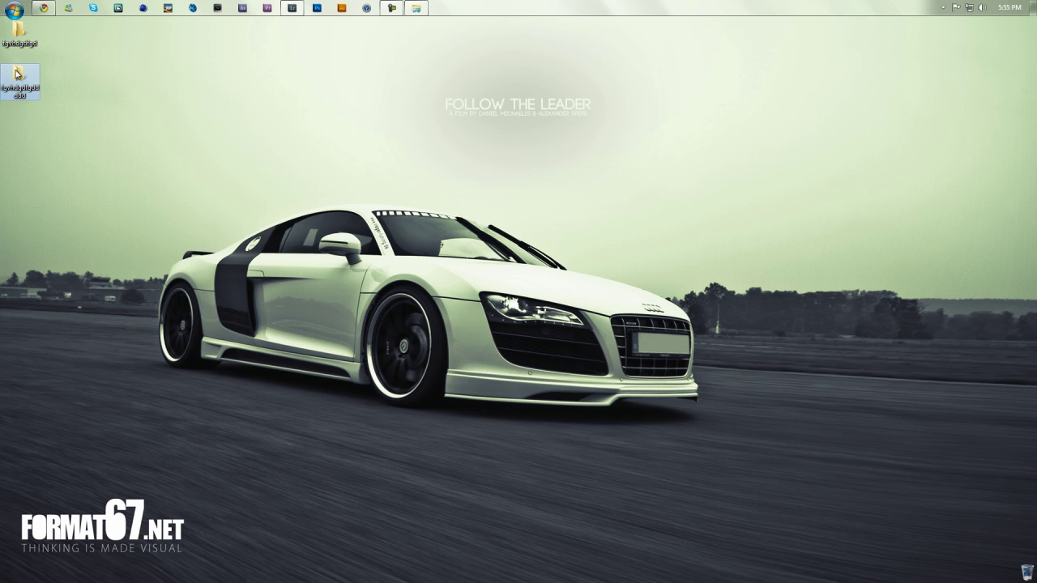
pyautogui.doubleClick(16, 73)
pyautogui.doubleClick(365, 190)
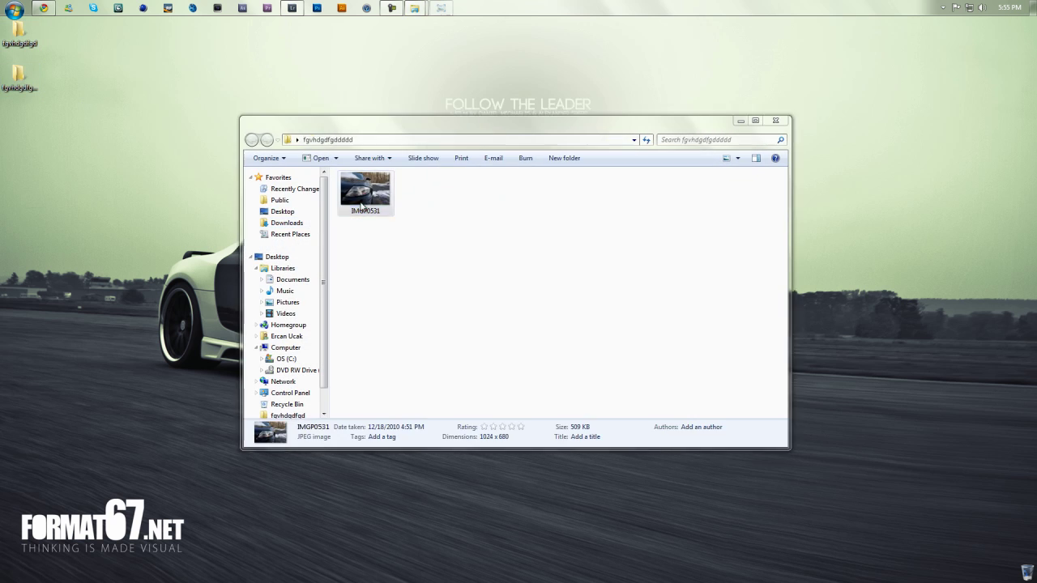
# - Open the edited IMGP0531 from the first export folder in another viewer window
pyautogui.click(987, 21)
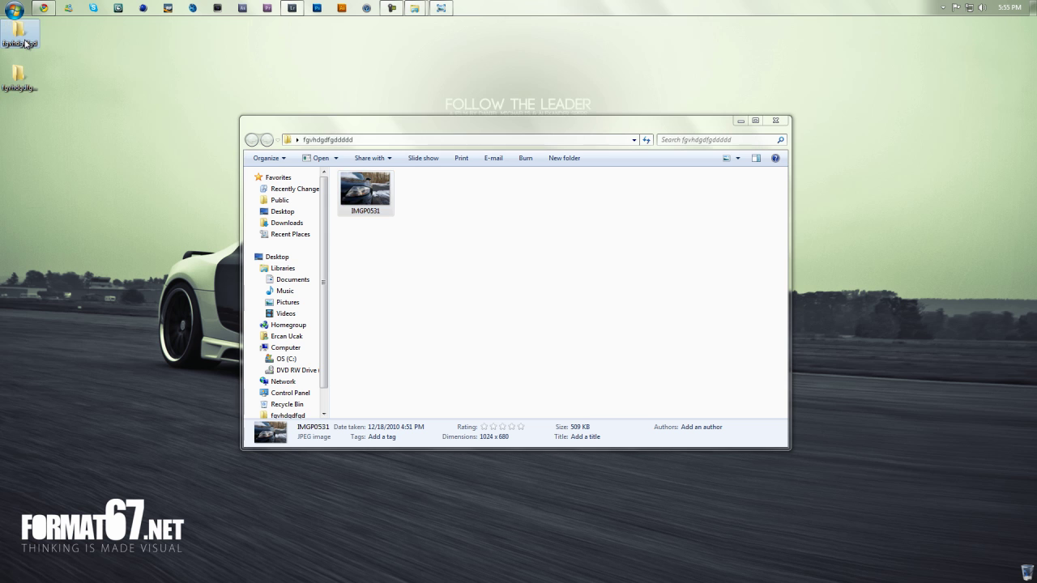
pyautogui.doubleClick(24, 43)
pyautogui.doubleClick(361, 186)
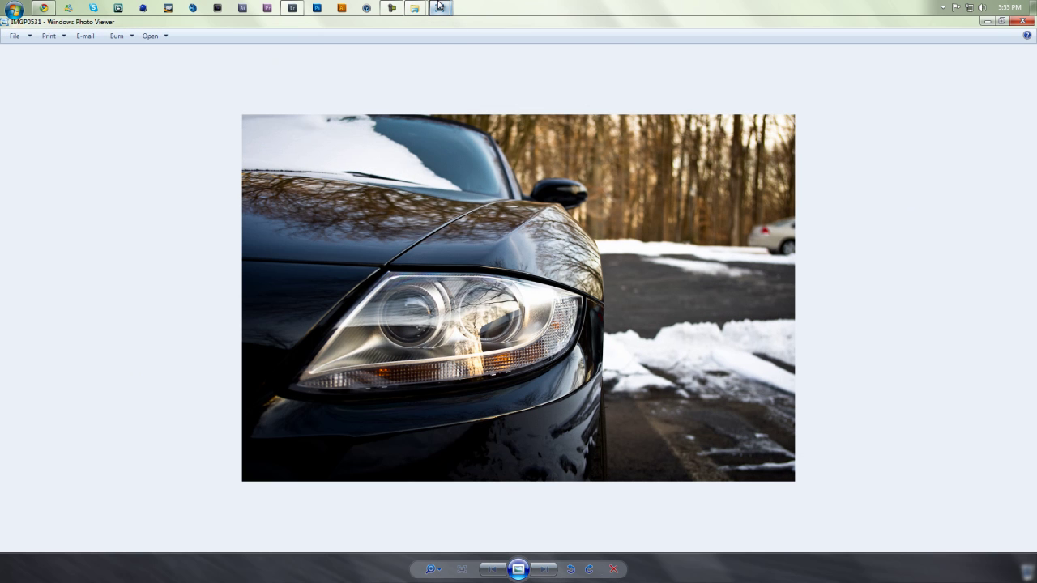
# - Switch between the unedited and edited IMGP0531 viewer windows, then bring Chrome's BMW Z4 Flickr page forward
pyautogui.click(396, 74)
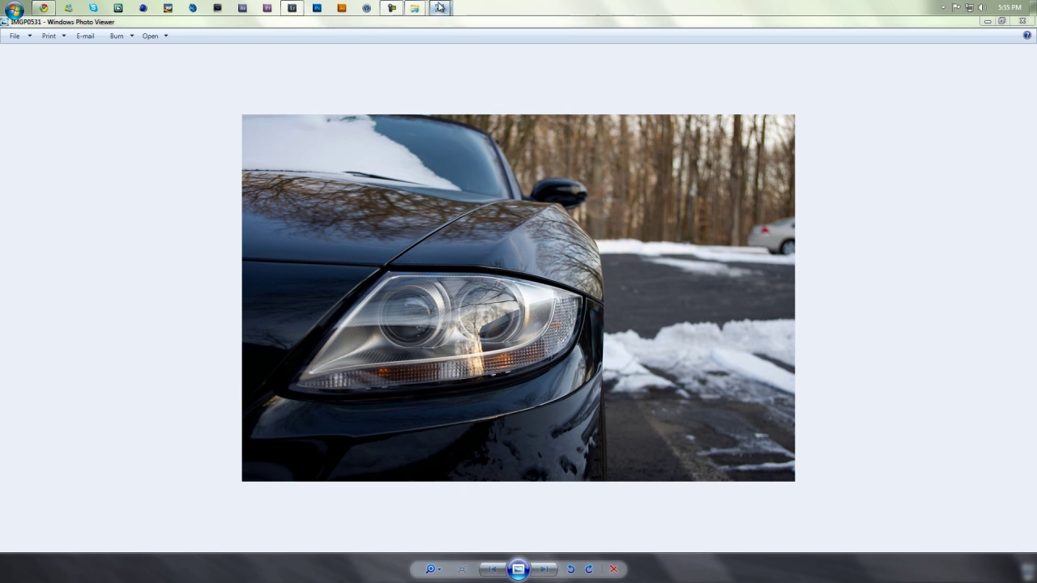
pyautogui.moveTo(438, 7)
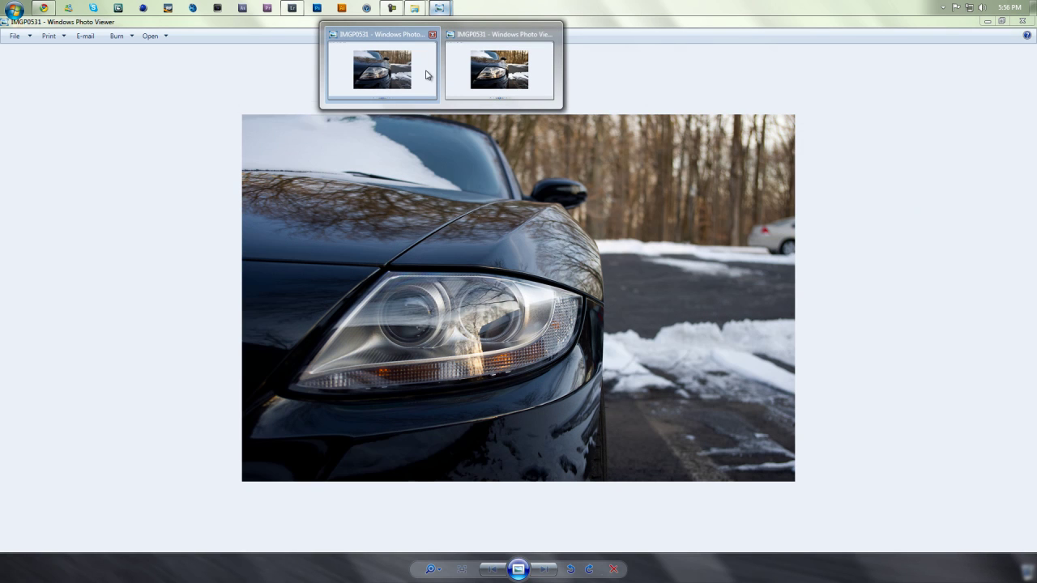
pyautogui.moveTo(487, 75)
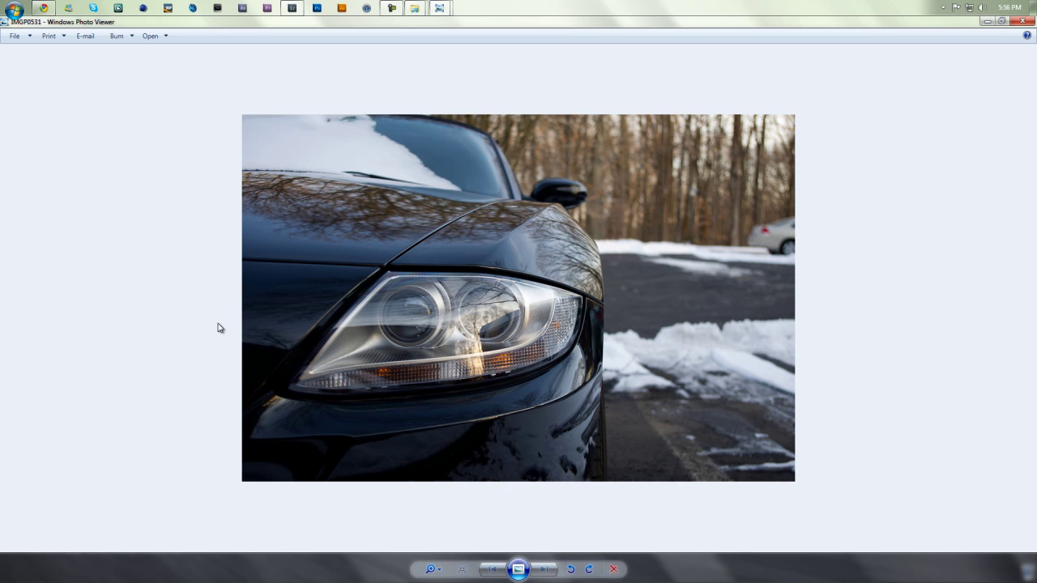
pyautogui.click(497, 69)
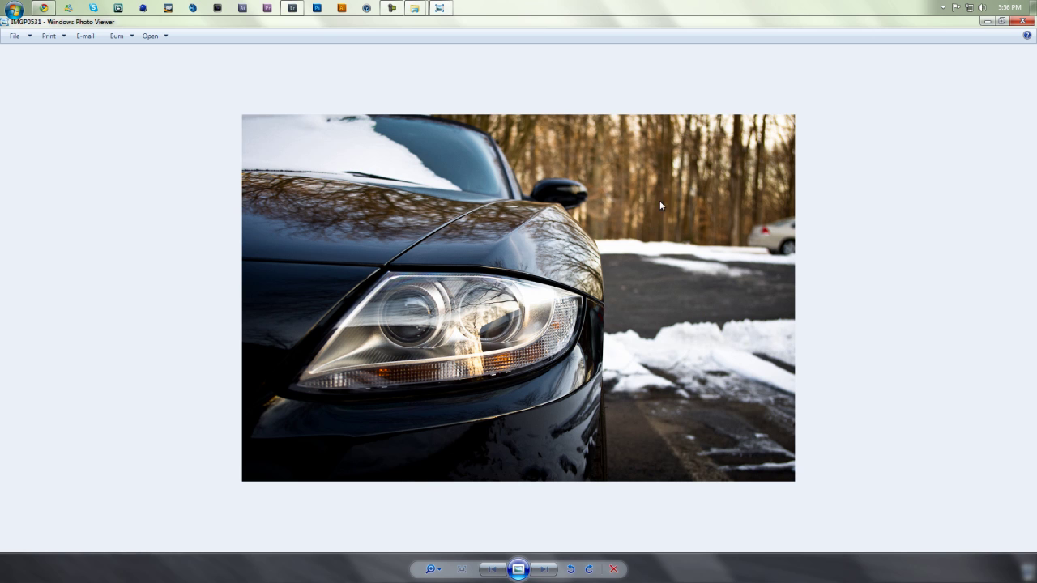
pyautogui.click(43, 8)
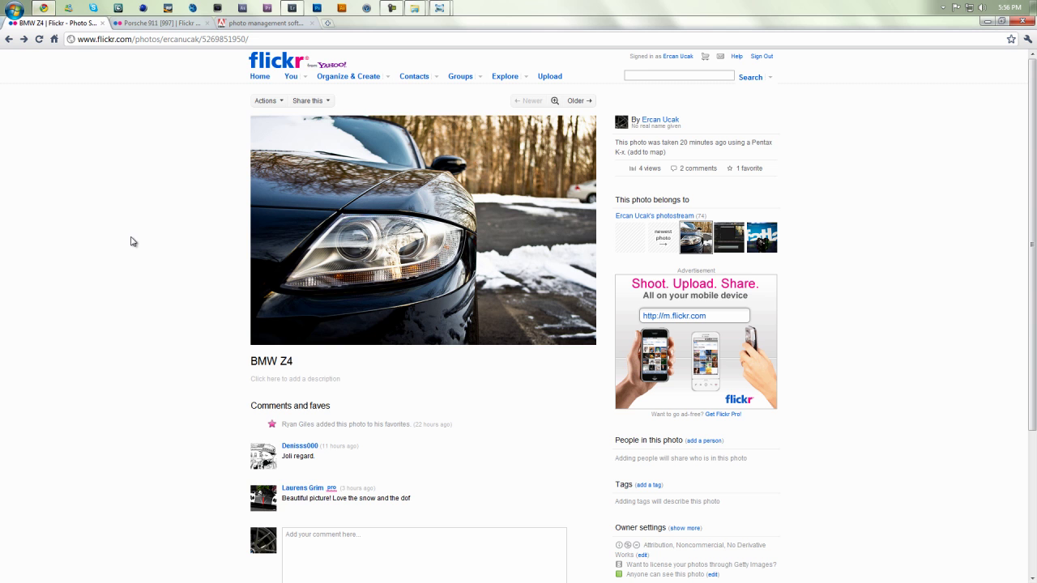